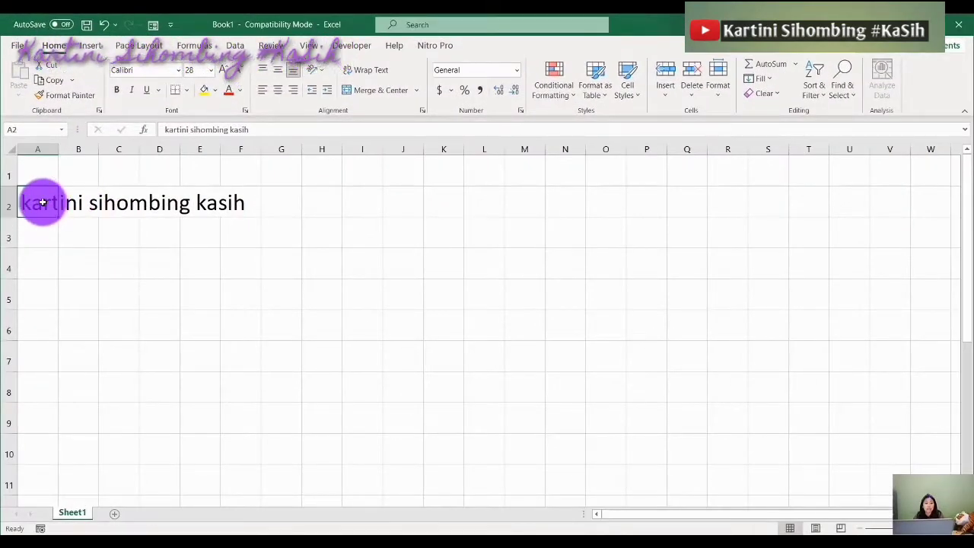
# Type the note 'huruf kecil semua = LOWER(' into cell A4.
pyautogui.click(36, 227)
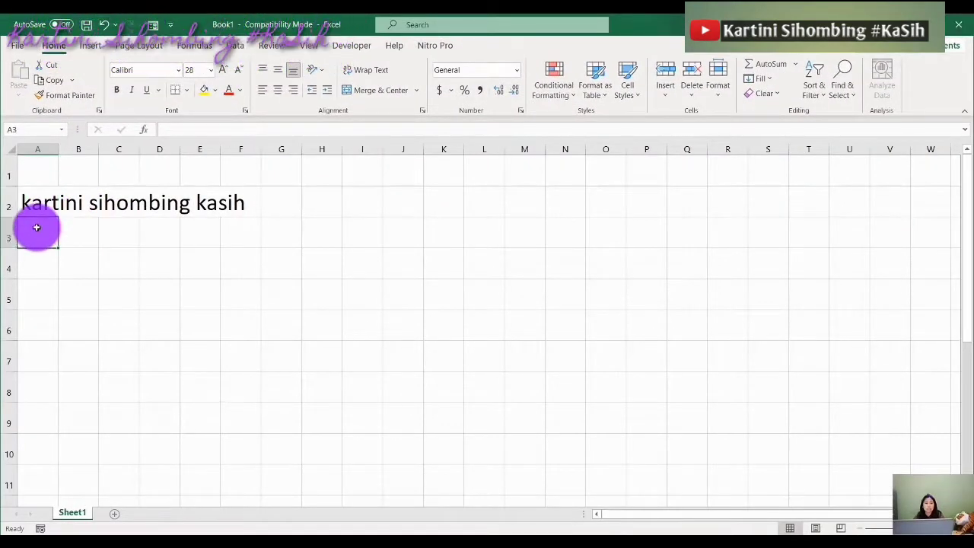
pyautogui.click(37, 263)
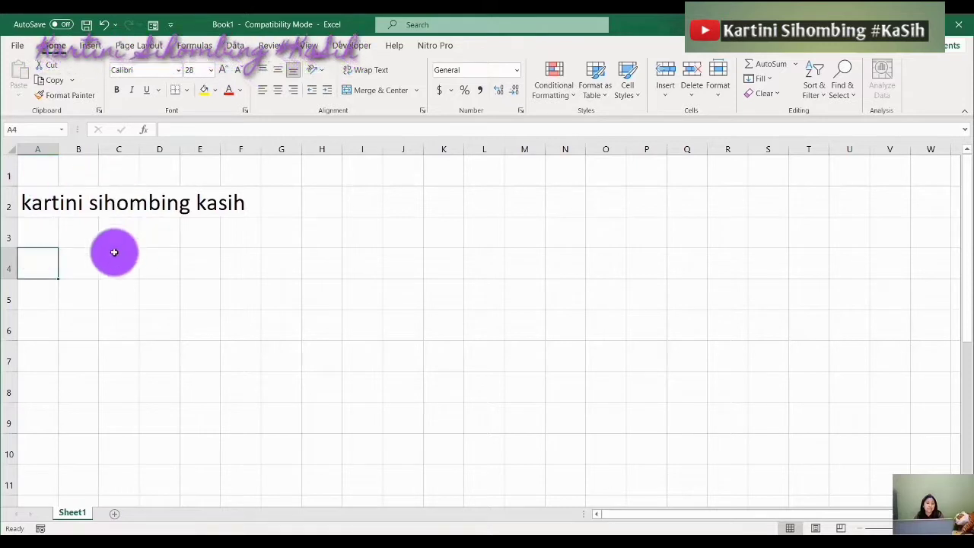
pyautogui.click(38, 229)
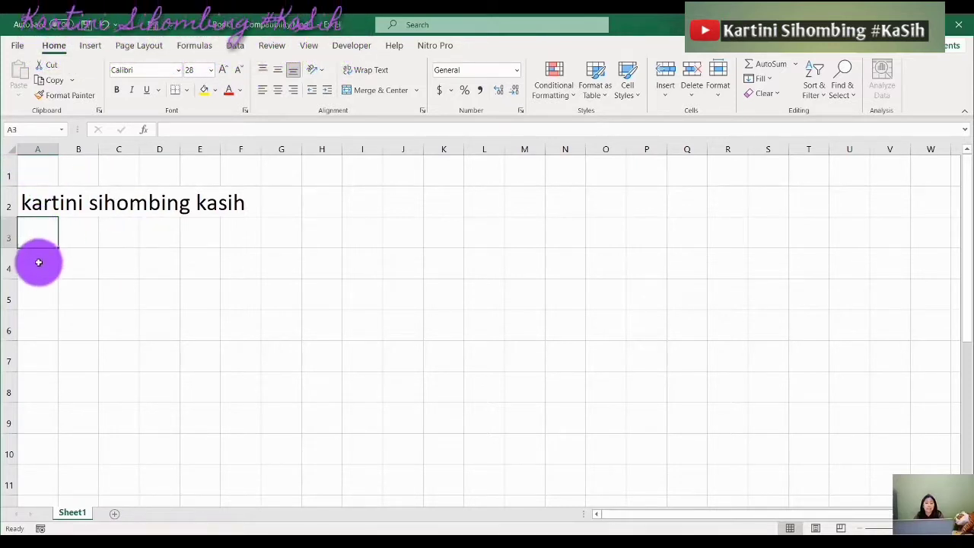
pyautogui.click(38, 262)
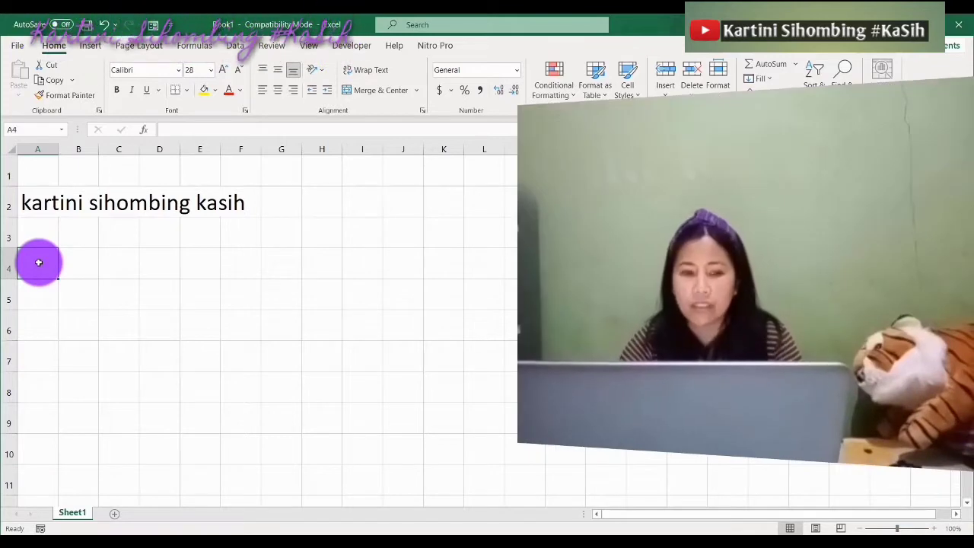
pyautogui.scroll(-1, 42, 257)
pyautogui.doubleClick(47, 252)
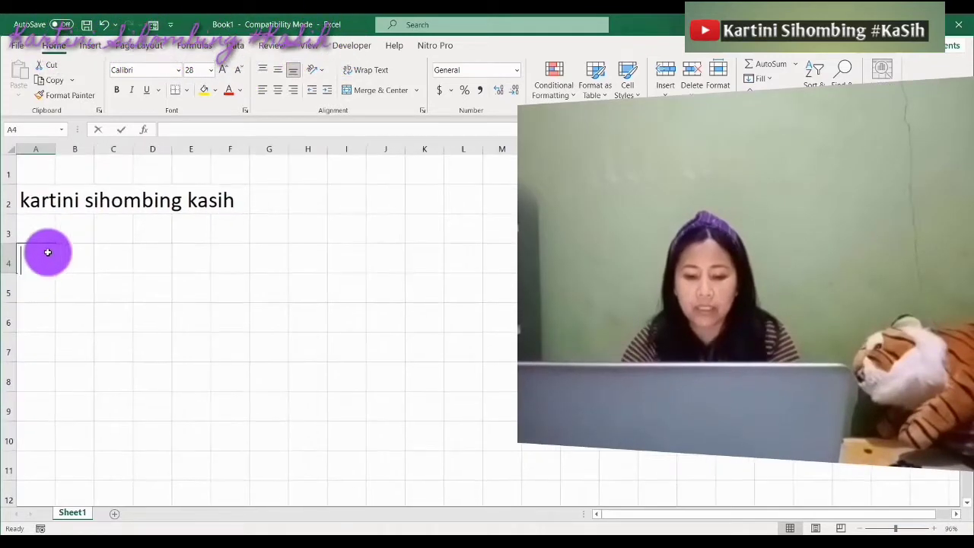
pyautogui.write('huruf ')
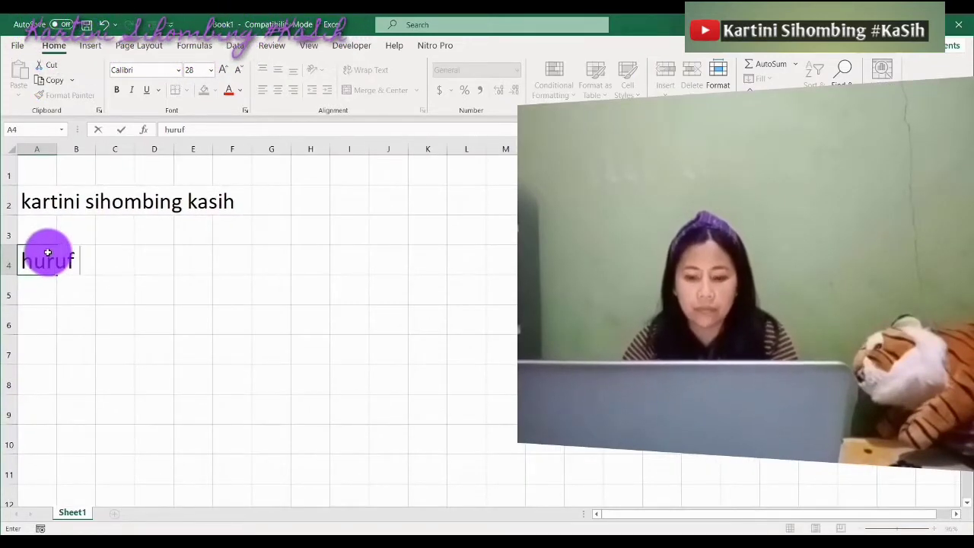
pyautogui.write('kecil')
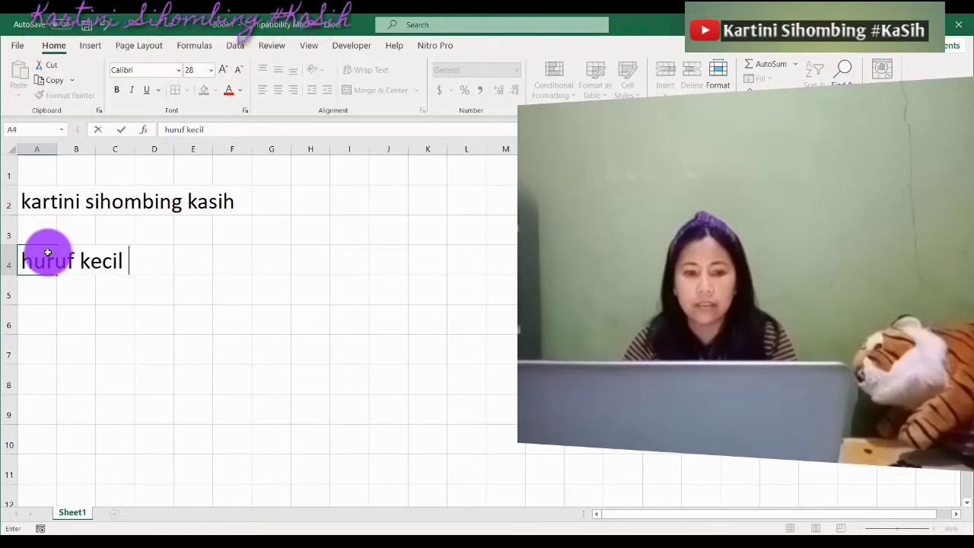
pyautogui.write(' semua =')
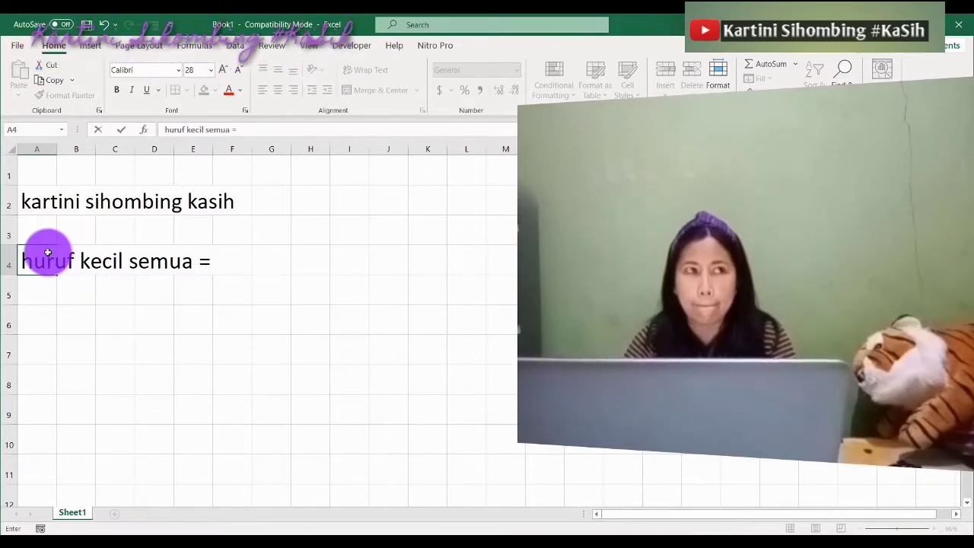
pyautogui.write('LO')
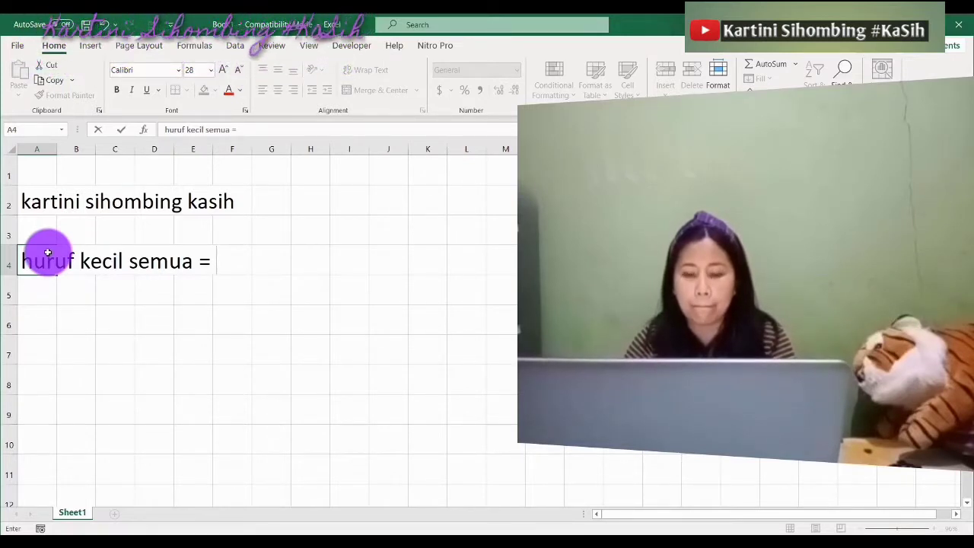
pyautogui.write('WER(')
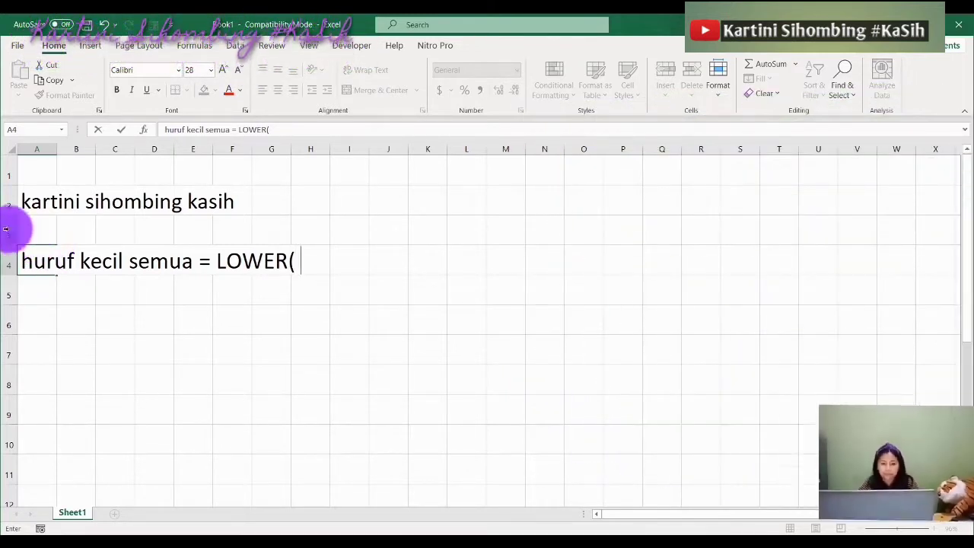
# Finish the A4 note with the 'SHEET X)' argument and commit it.
pyautogui.click(32, 198)
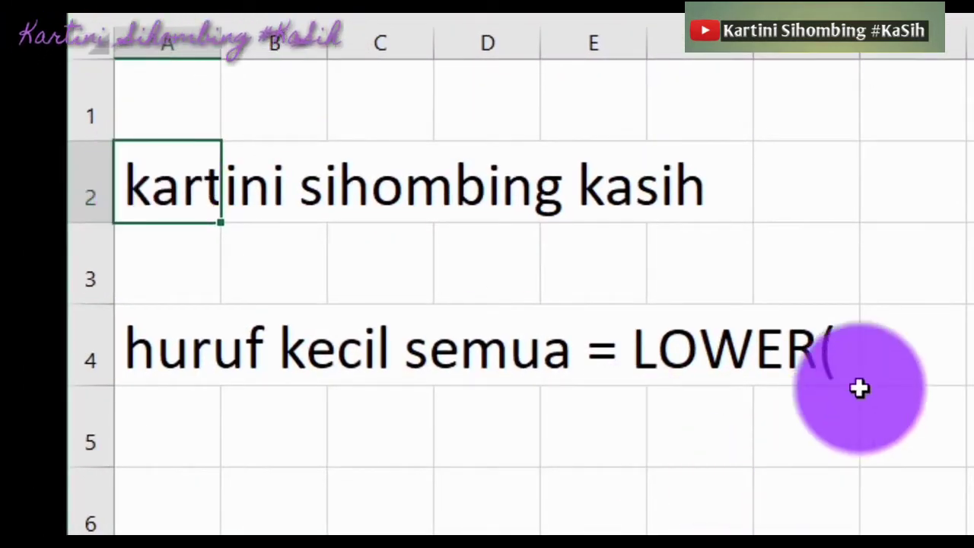
pyautogui.click(837, 346)
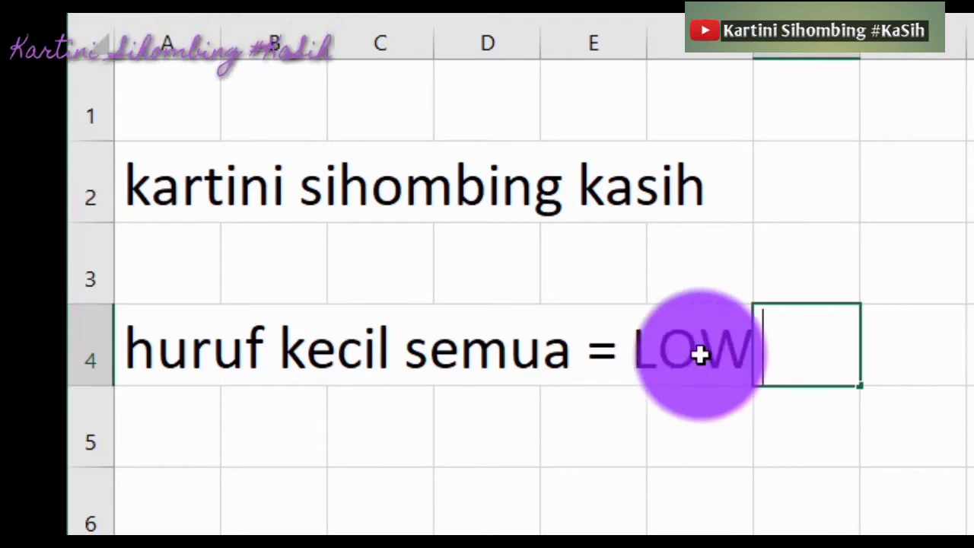
pyautogui.click(652, 352)
pyautogui.click(149, 350)
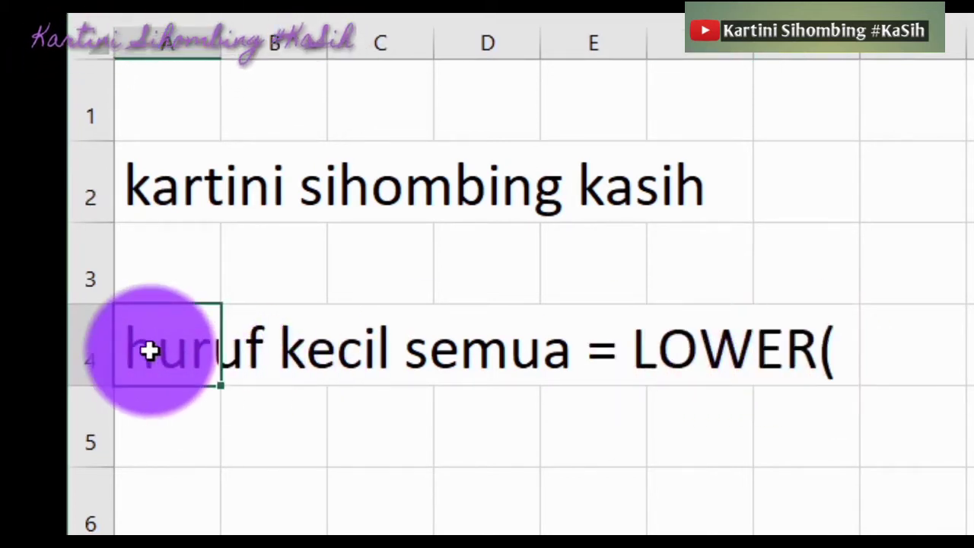
pyautogui.write('R( ..')
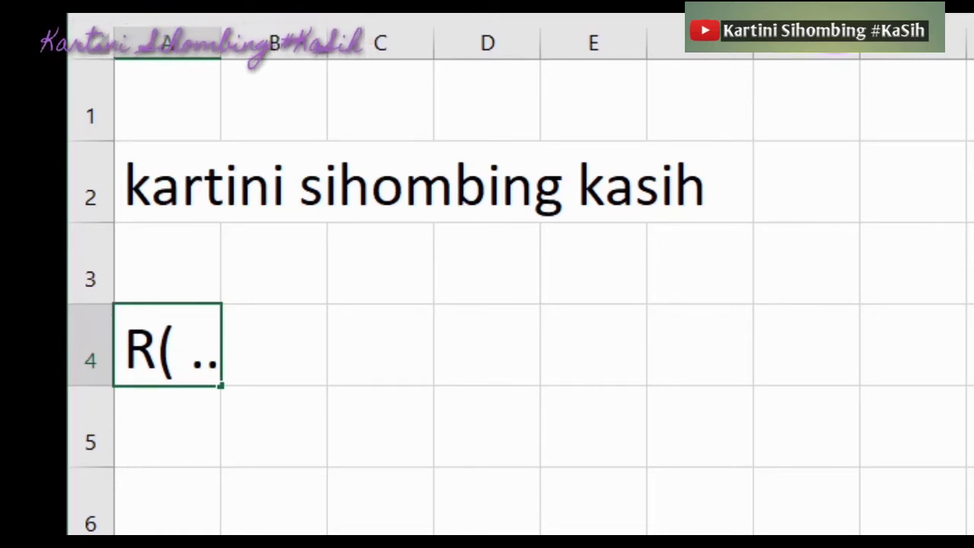
pyautogui.write('HE')
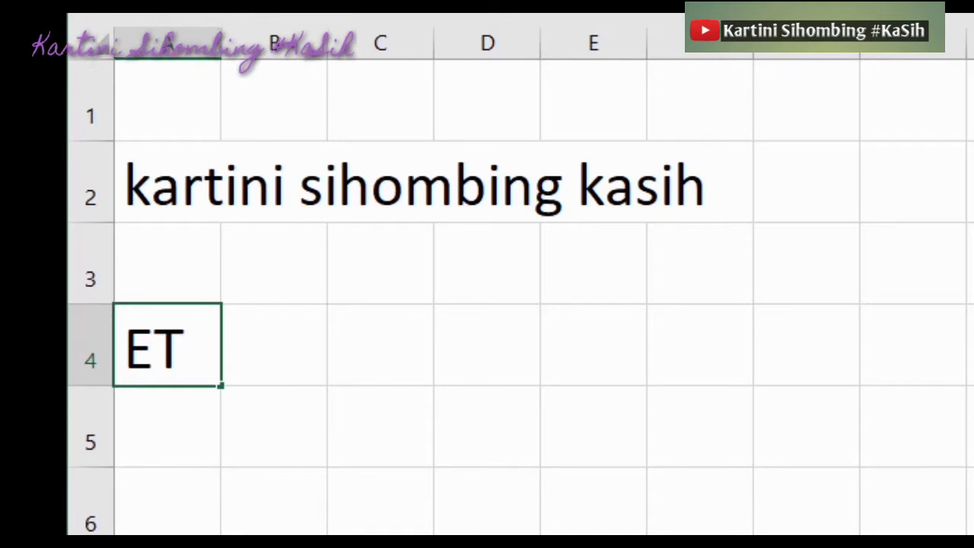
pyautogui.write('X')
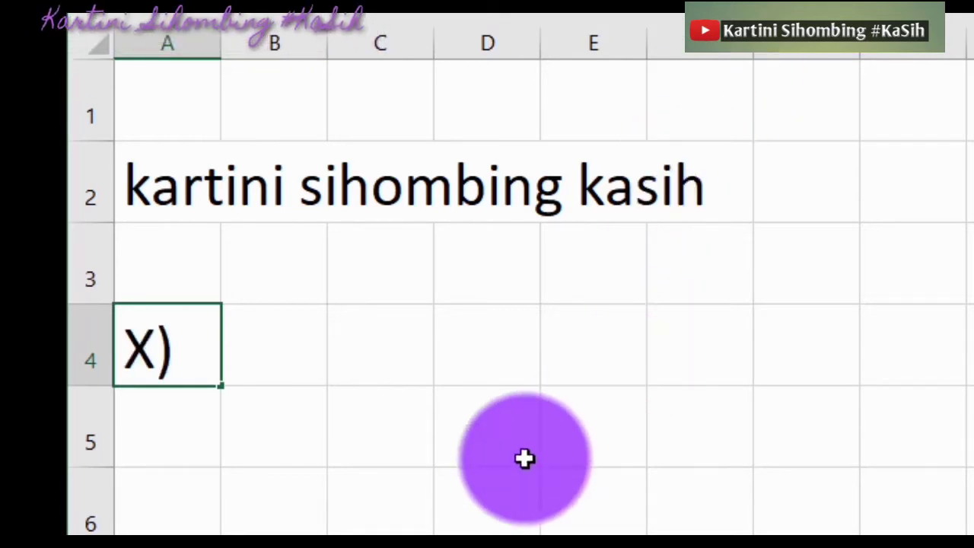
pyautogui.click(517, 455)
pyautogui.click(187, 416)
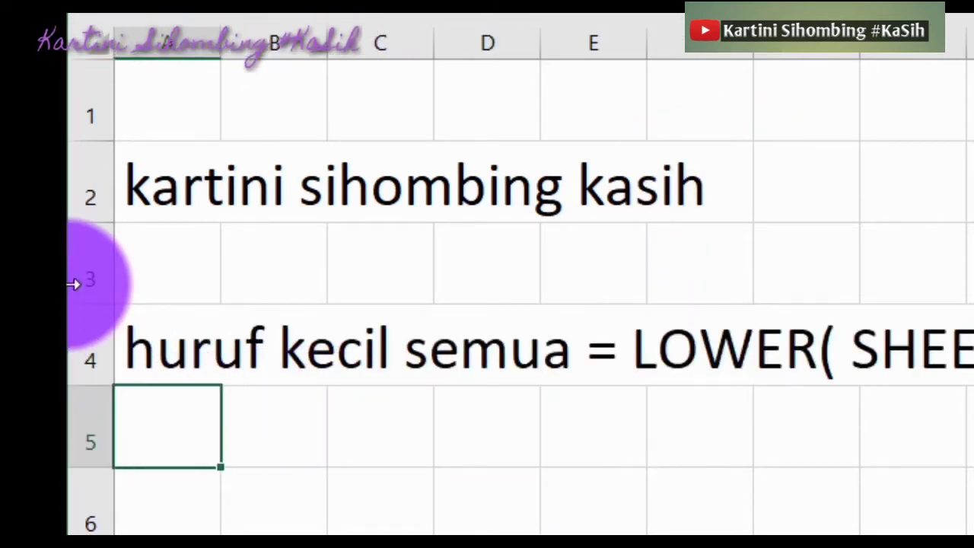
# Type 'Huruf Besar semua = UPPER(SHEET X' into cell A5, fixing typos along the way.
pyautogui.write('huRUD')
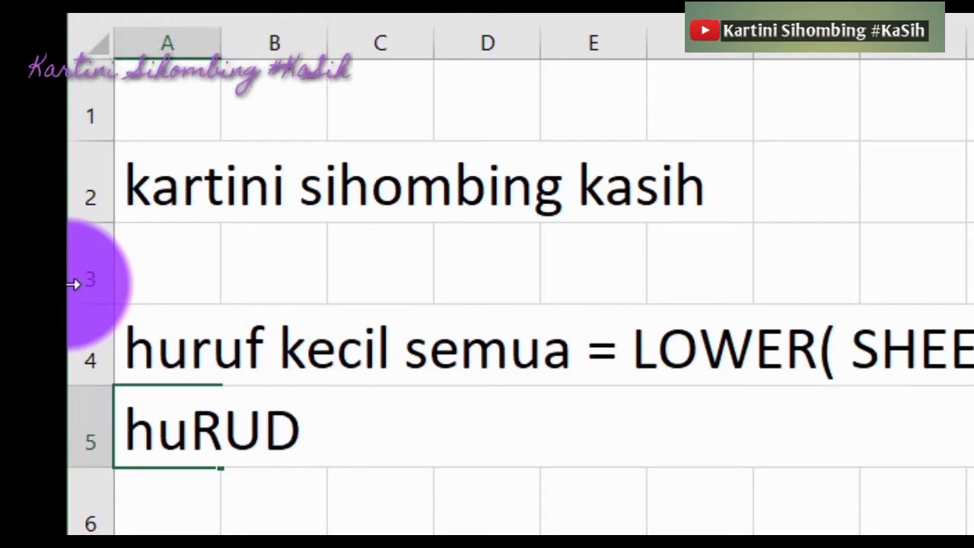
pyautogui.press('BackSpace')
pyautogui.press('BackSpace')
pyautogui.press('BackSpace')
pyautogui.write('Hu')
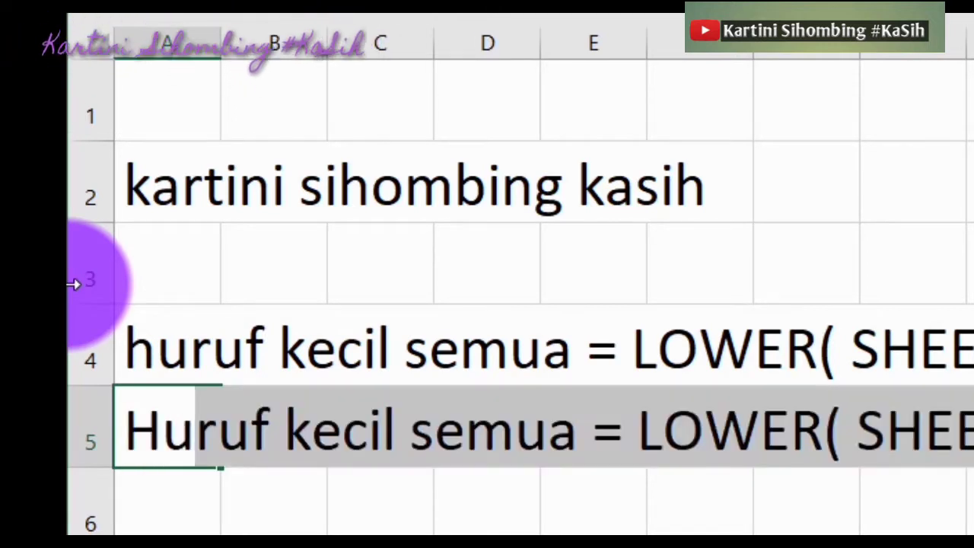
pyautogui.write('rus')
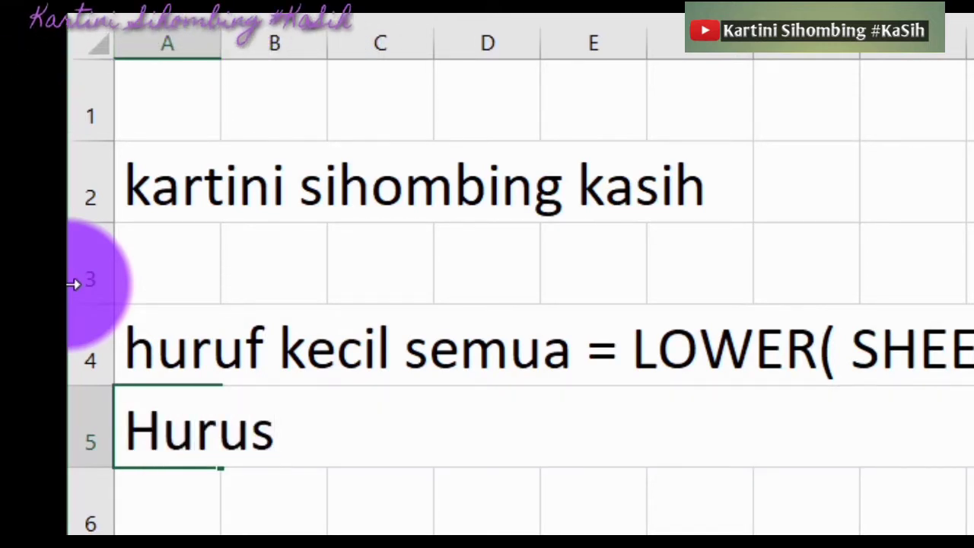
pyautogui.press('BackSpace')
pyautogui.write('fBe')
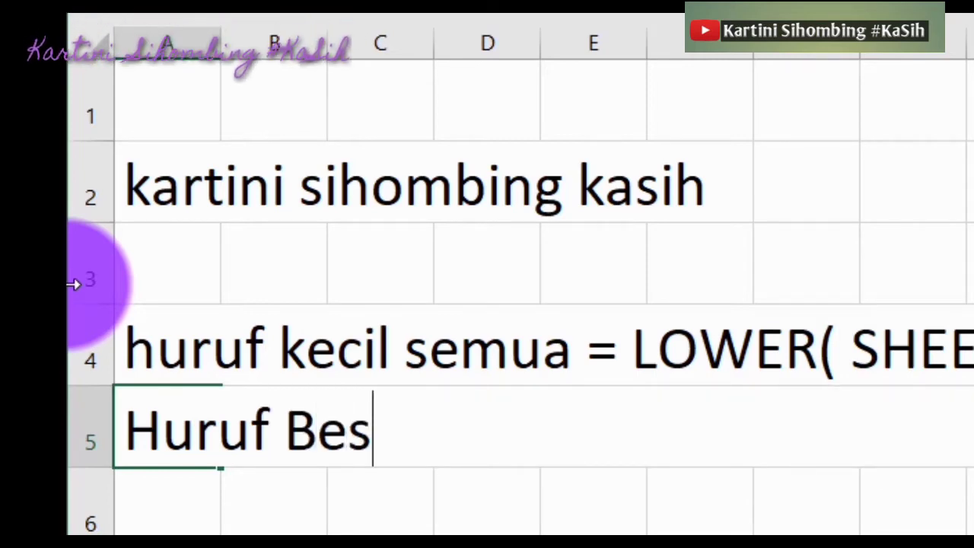
pyautogui.write('AR')
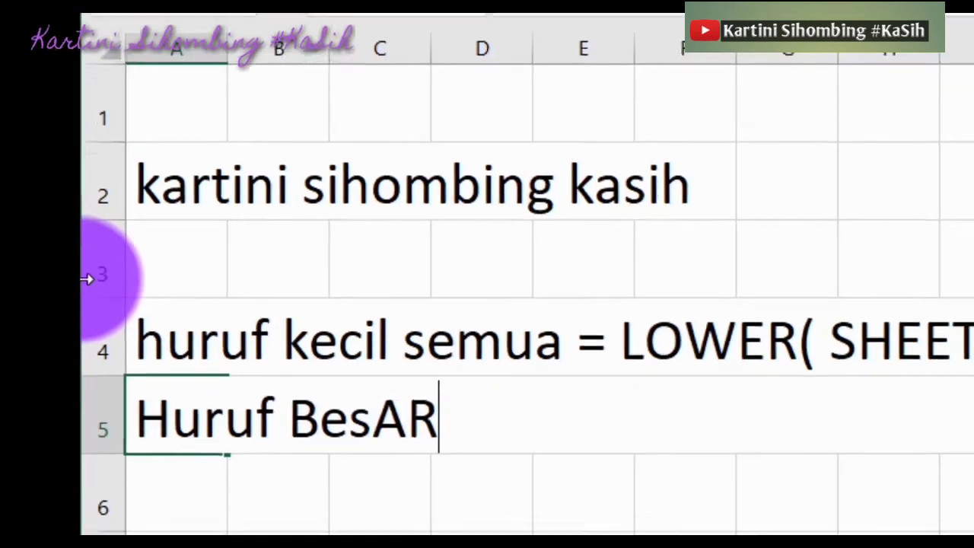
pyautogui.press('BackSpace')
pyautogui.press('BackSpace')
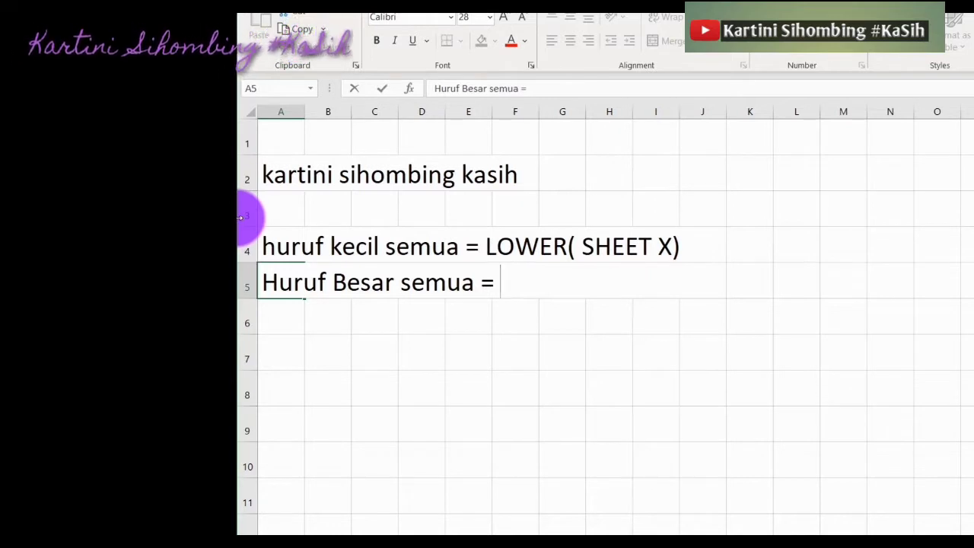
pyautogui.write('UPPER(SHEE')
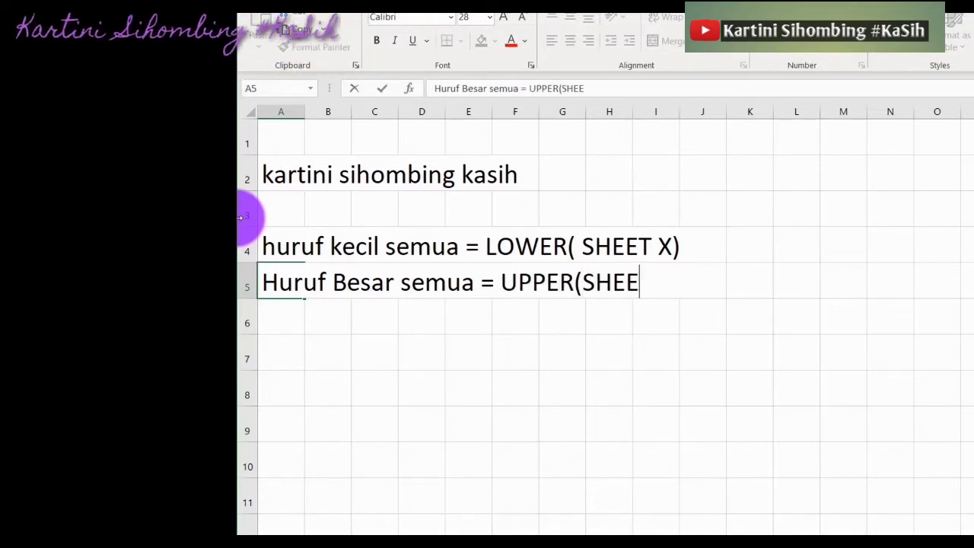
# Close the A5 note with 'X)' and capitalise the A4 note's first letter to 'H'.
pyautogui.write('T X')
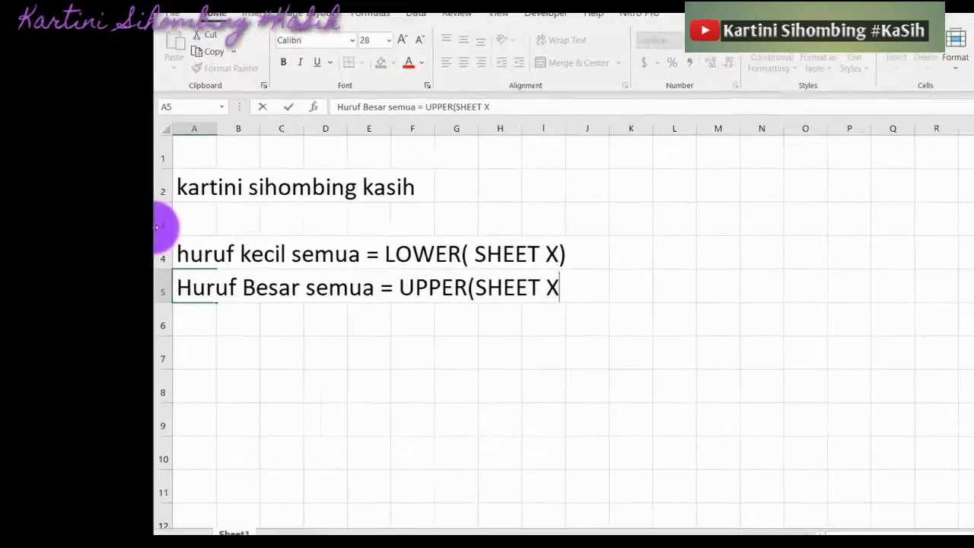
pyautogui.write(')')
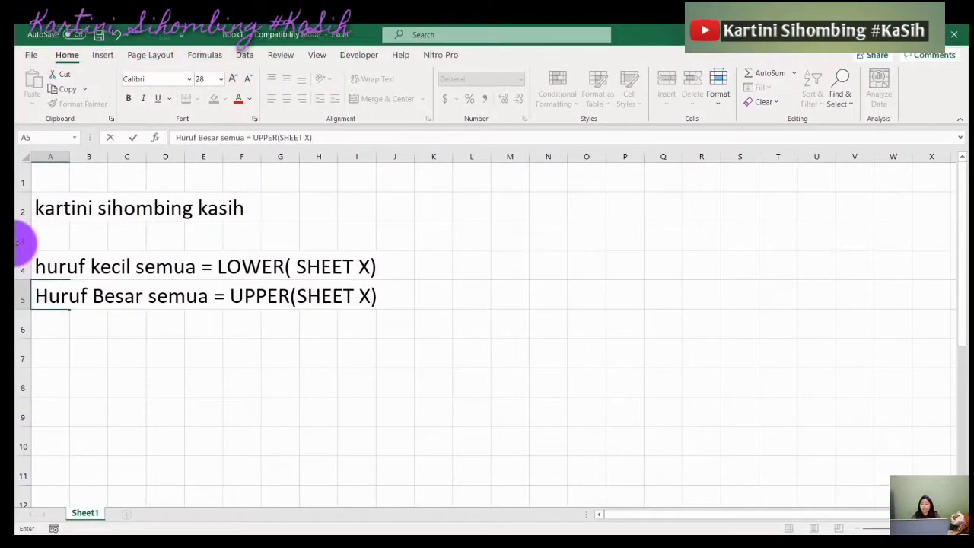
pyautogui.press('Return')
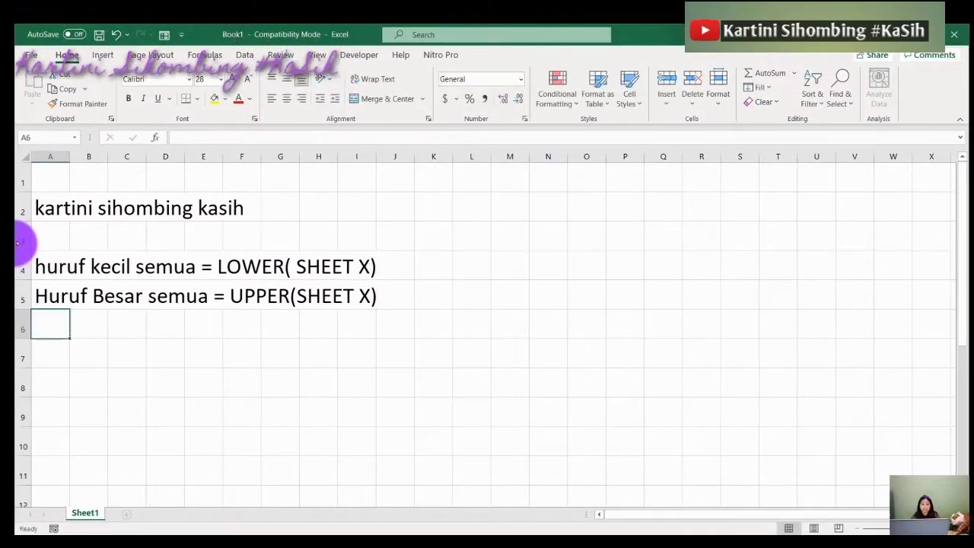
pyautogui.click(41, 268)
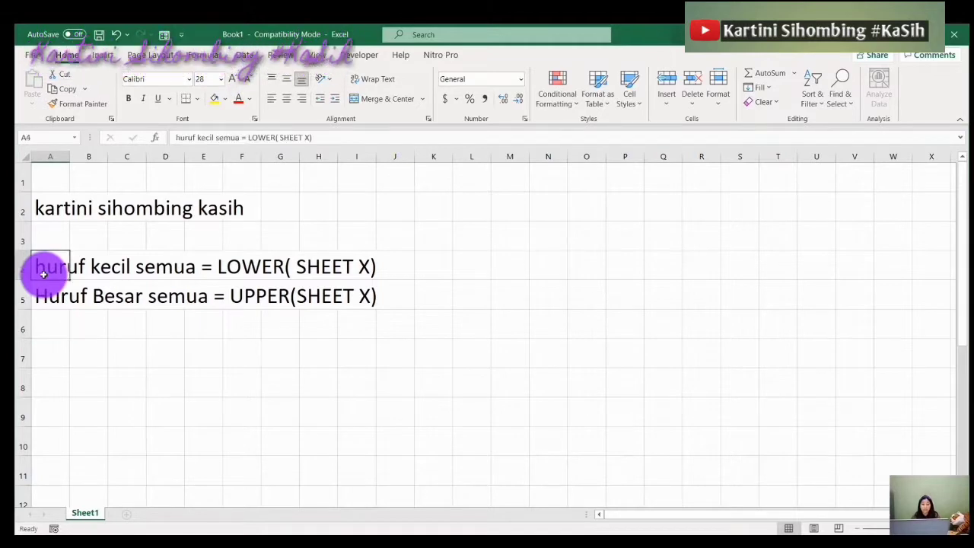
pyautogui.click(177, 138)
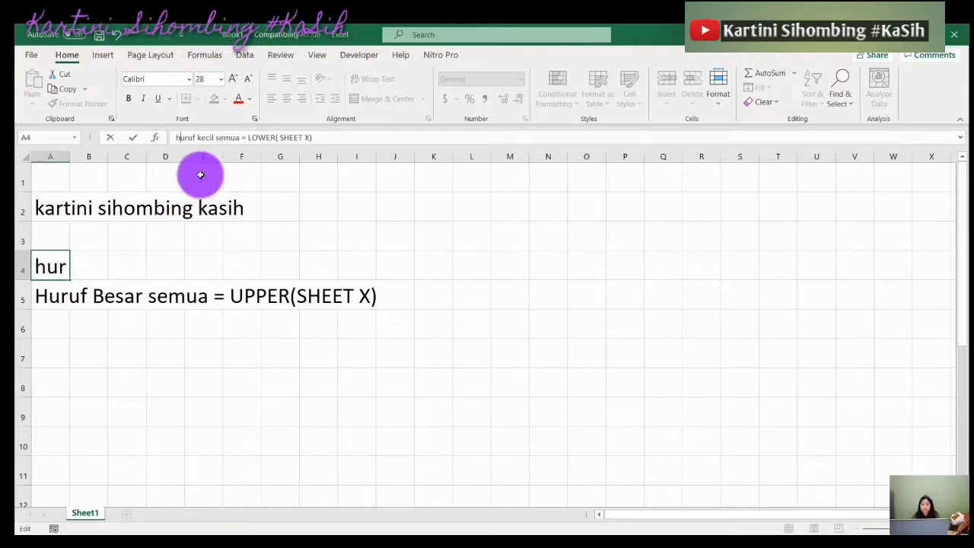
pyautogui.write('H')
# Enter 'Huruf Besar di awal kata = PROPER (SHEET X)' in cell A6.
pyautogui.click(58, 327)
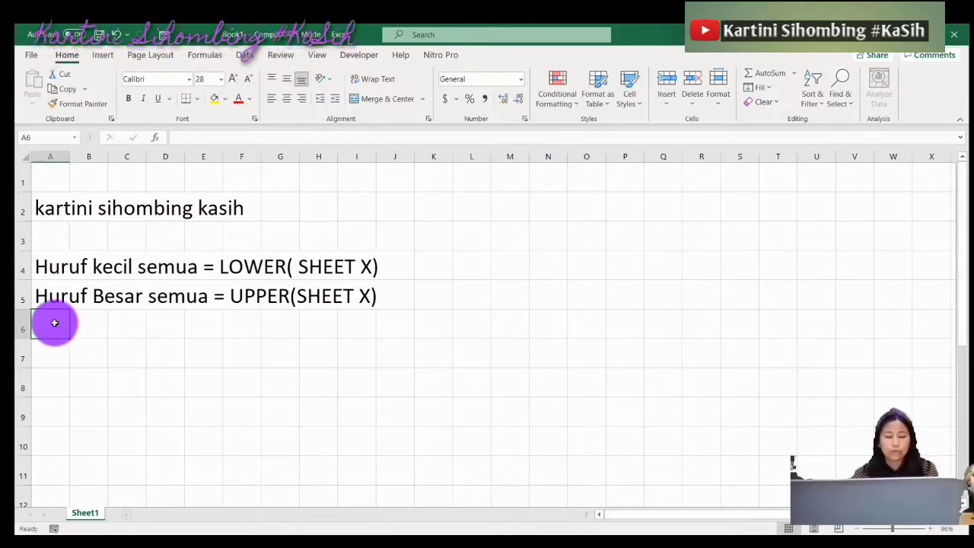
pyautogui.write('Huruf')
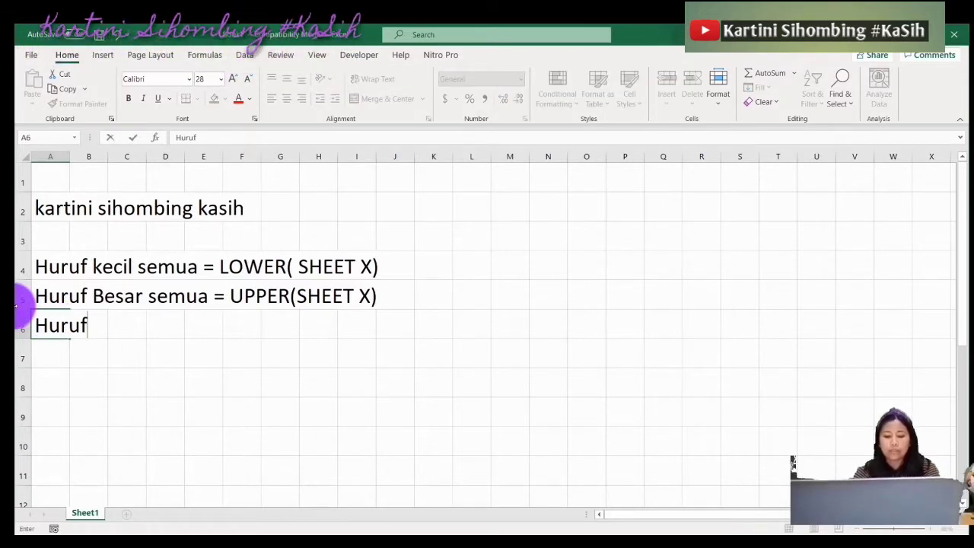
pyautogui.write(' Besar ')
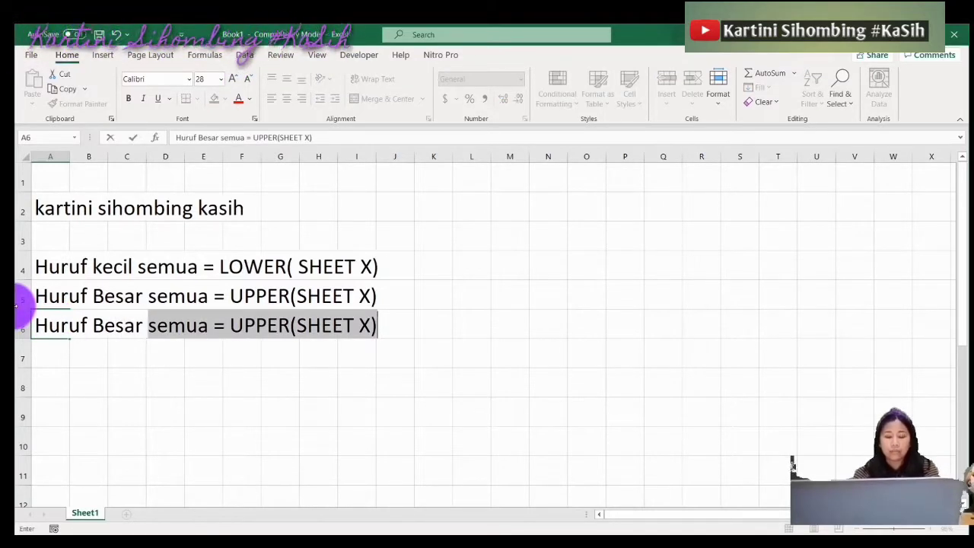
pyautogui.write('di w')
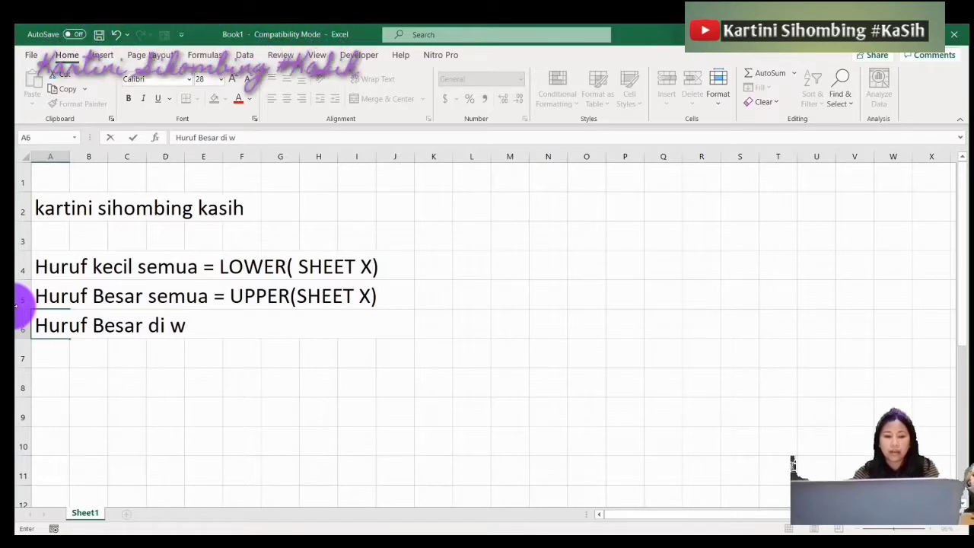
pyautogui.press('BackSpace')
pyautogui.write('awal kata +')
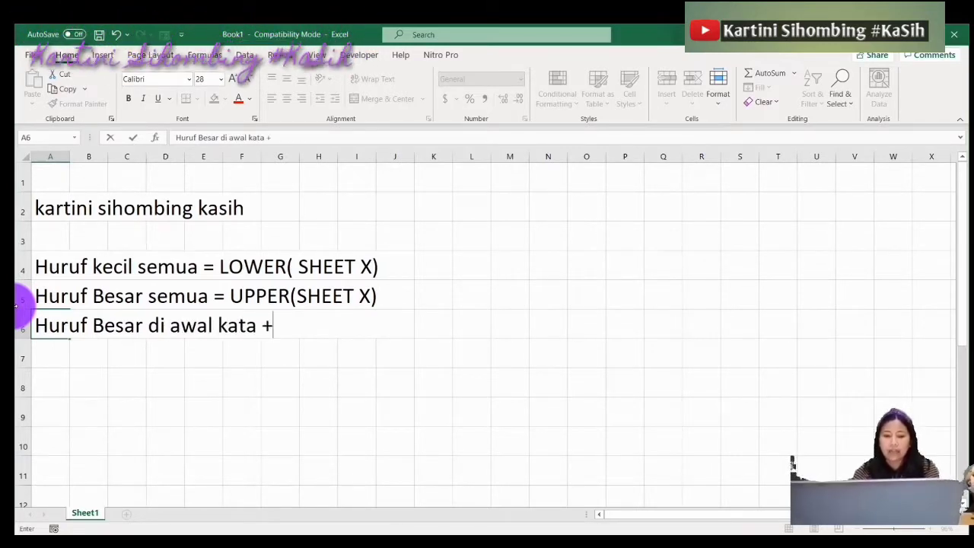
pyautogui.press('BackSpace')
pyautogui.write('= PROPER (')
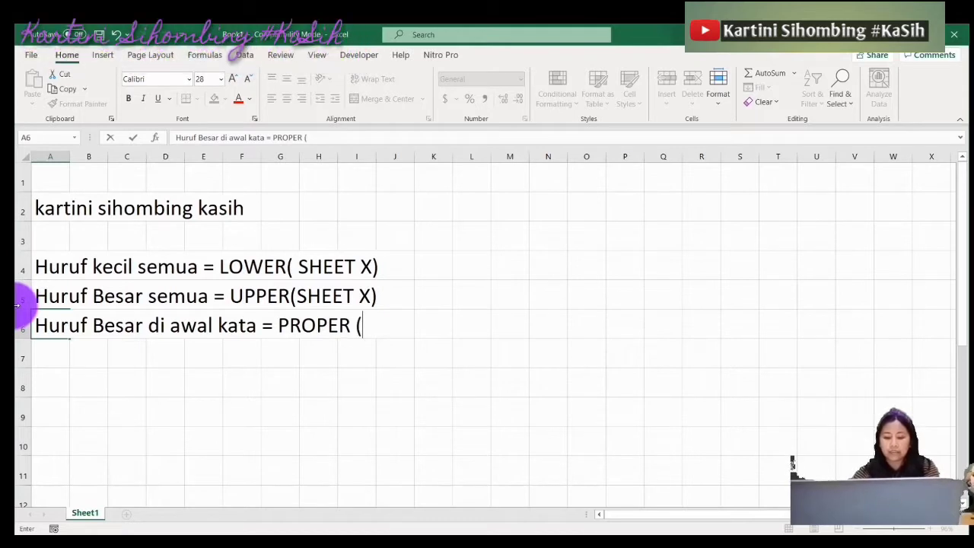
pyautogui.write('s')
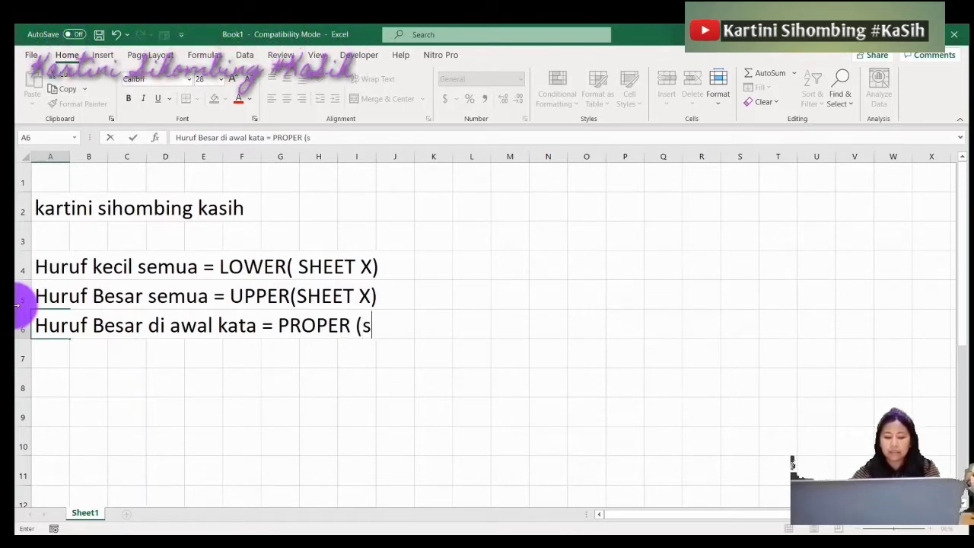
pyautogui.write('he')
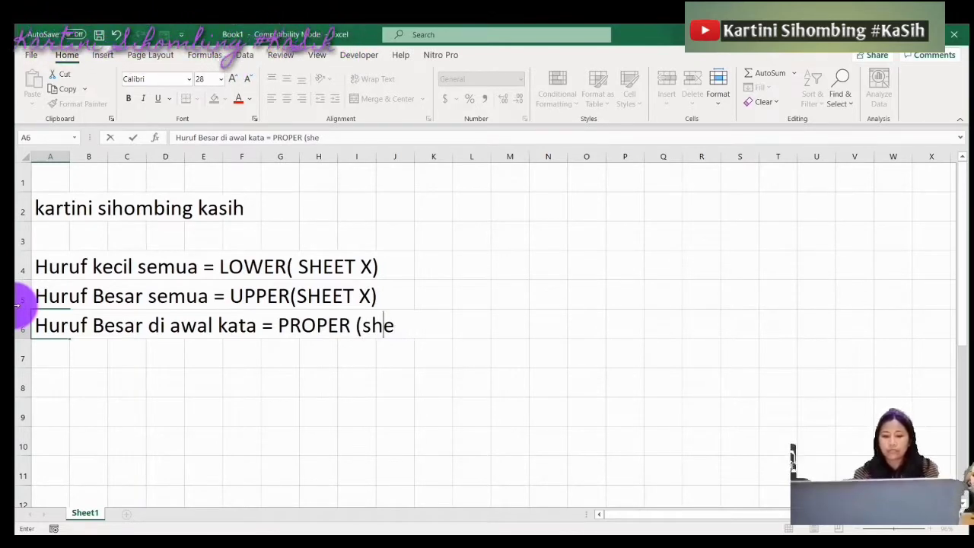
pyautogui.press('BackSpace')
pyautogui.press('BackSpace')
pyautogui.press('BackSpace')
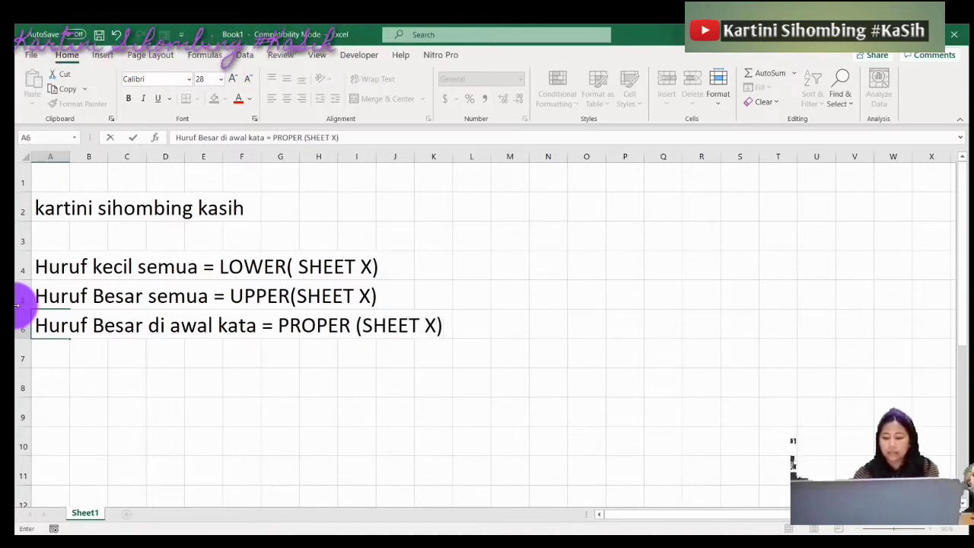
pyautogui.press('Return')
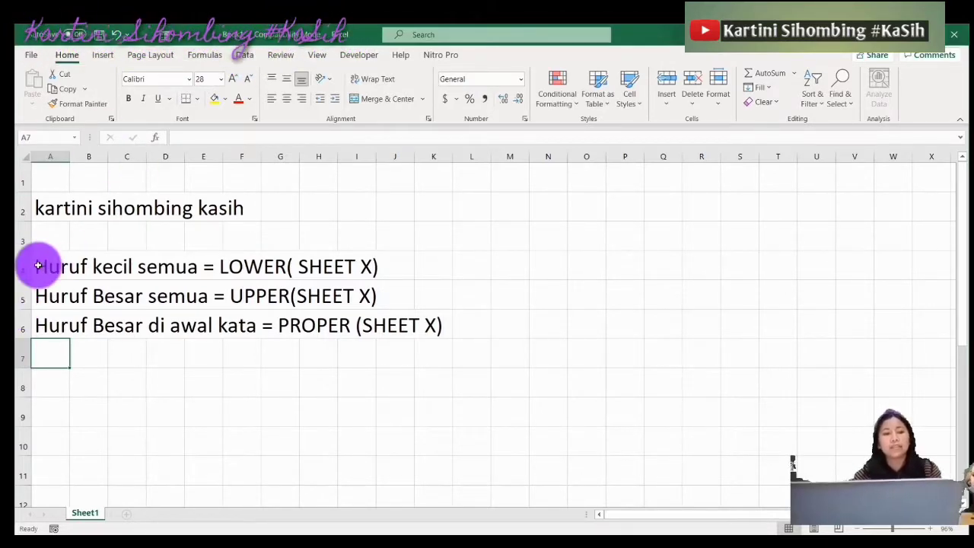
# Retype the name from A2 into A8 with every word capitalised.
pyautogui.moveTo(38, 266); pyautogui.dragTo(427, 338)
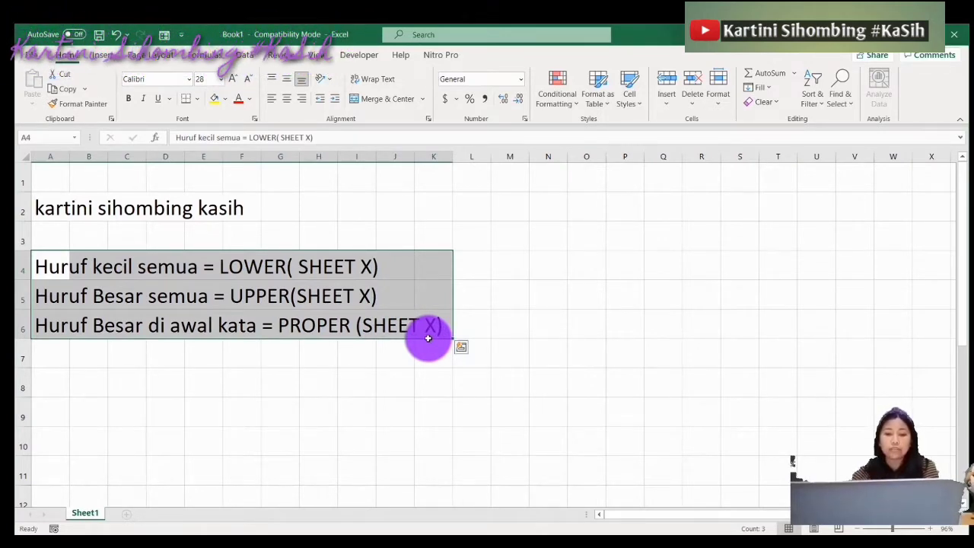
pyautogui.click(53, 383)
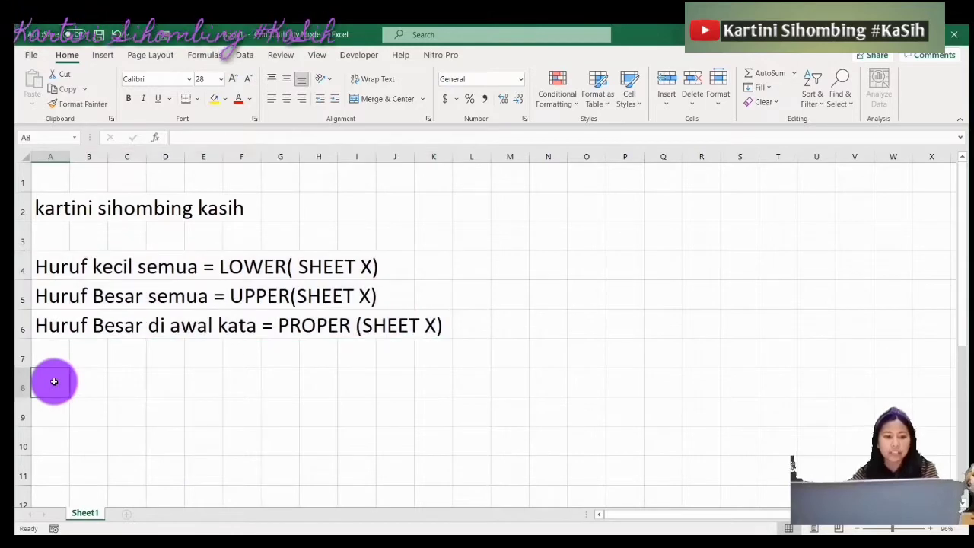
pyautogui.click(53, 207)
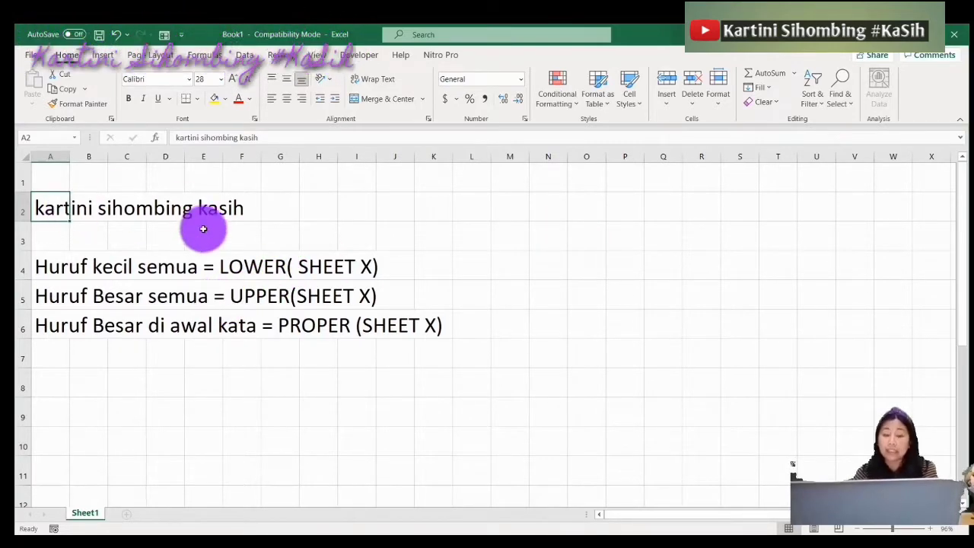
pyautogui.click(49, 382)
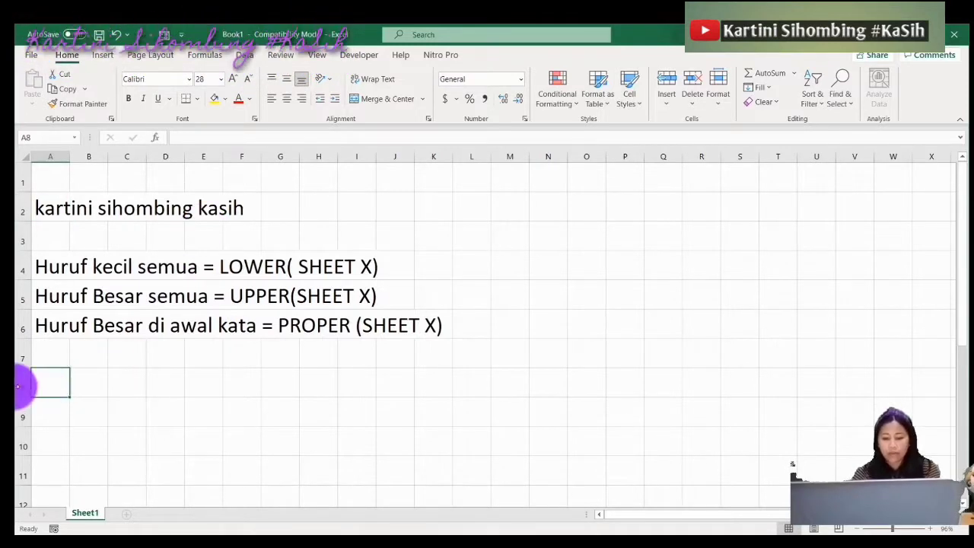
pyautogui.write('Hu')
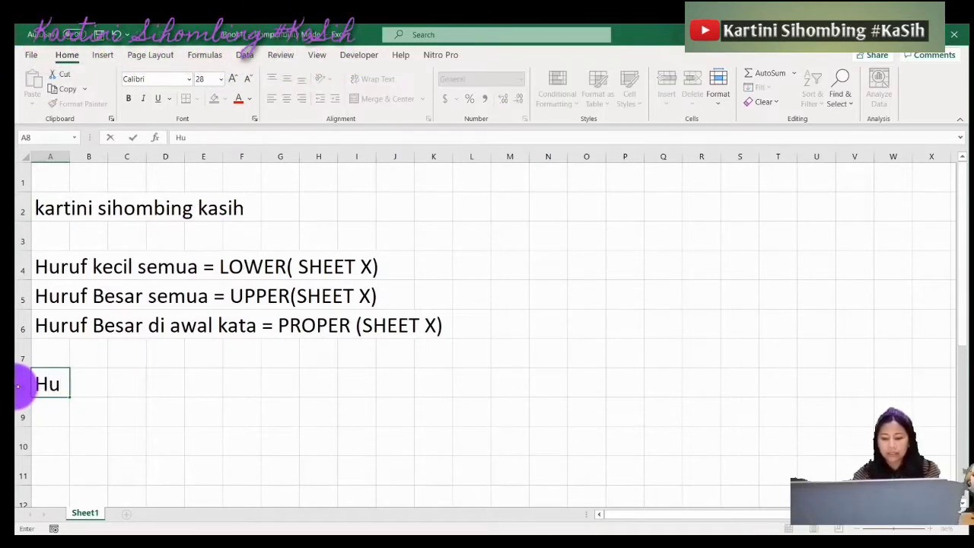
pyautogui.write('TI')
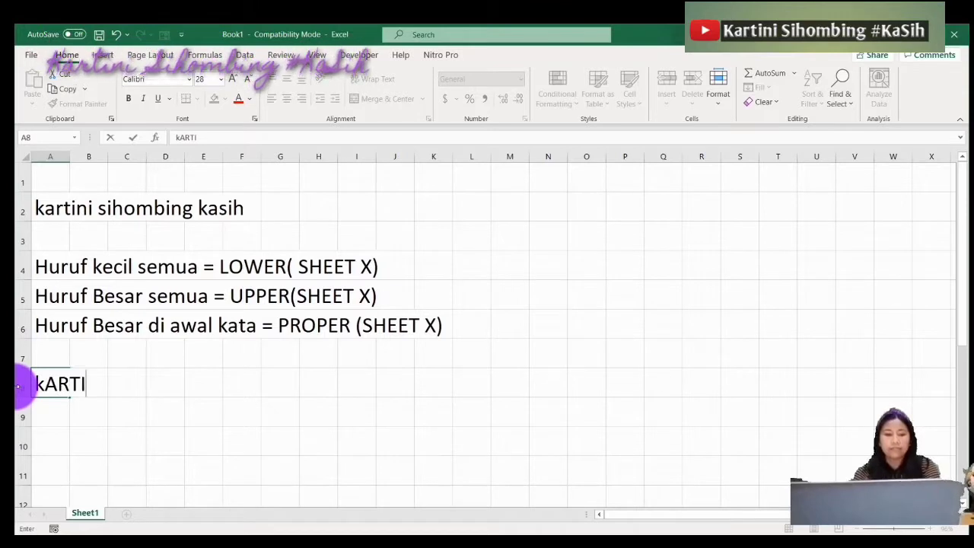
pyautogui.write('NI Sihombing')
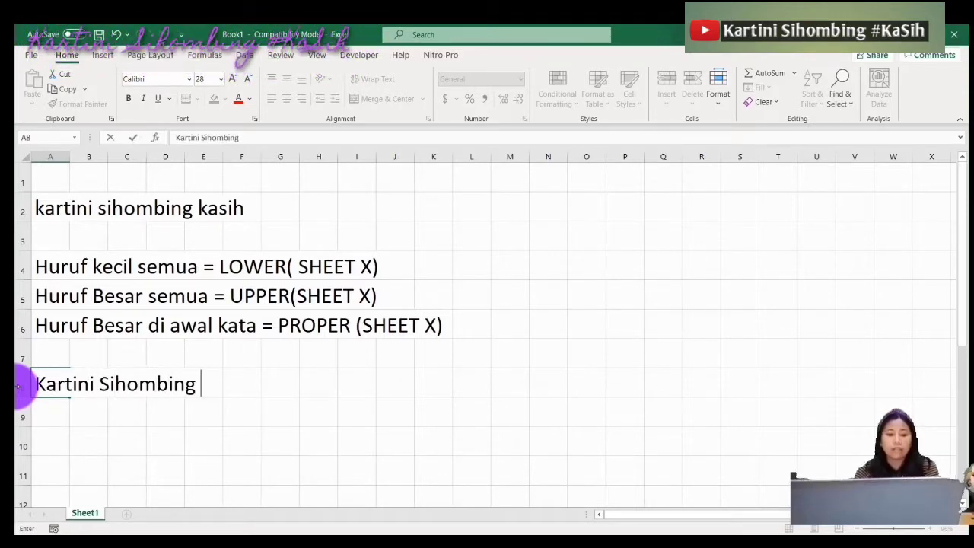
pyautogui.write('Kasih')
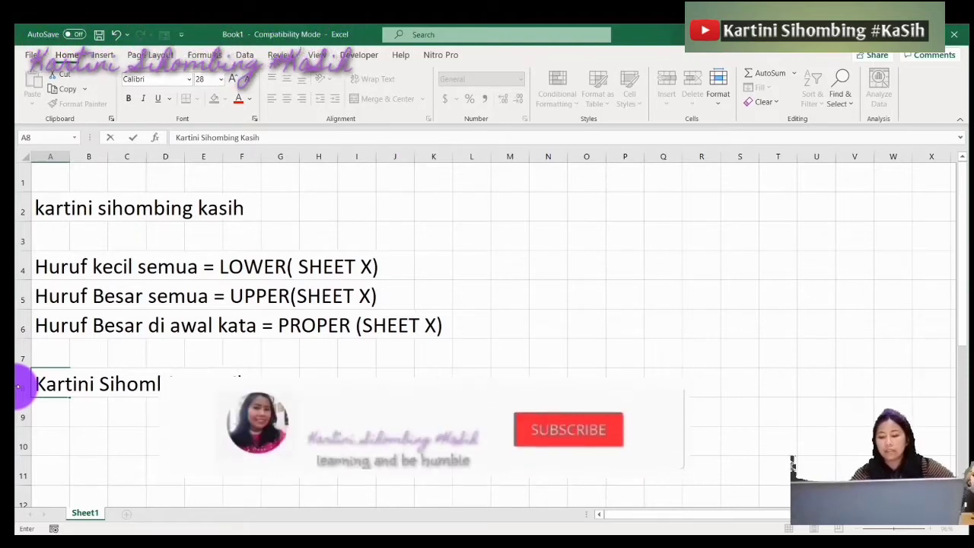
pyautogui.press('Return')
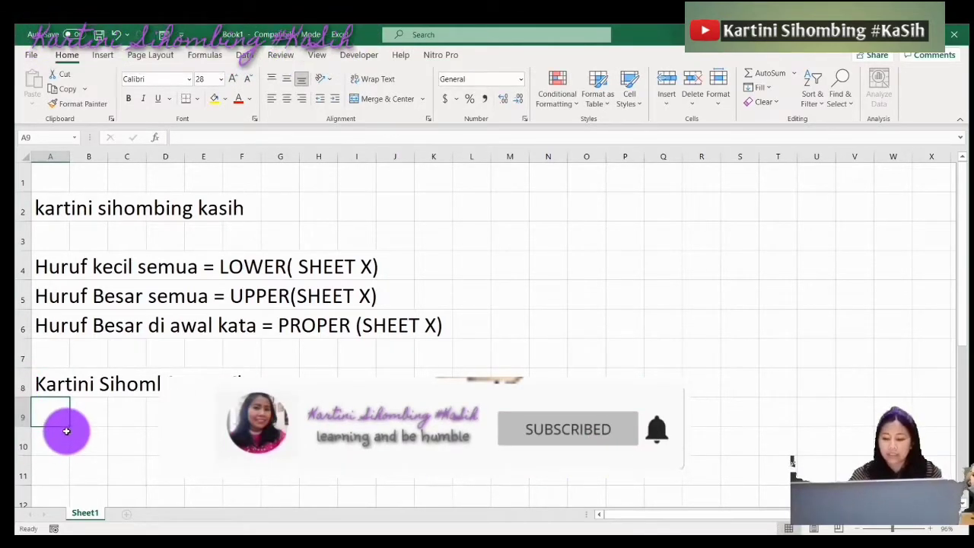
# Enter =LOWER(A8) in A9 to show the name in lowercase.
pyautogui.write('=')
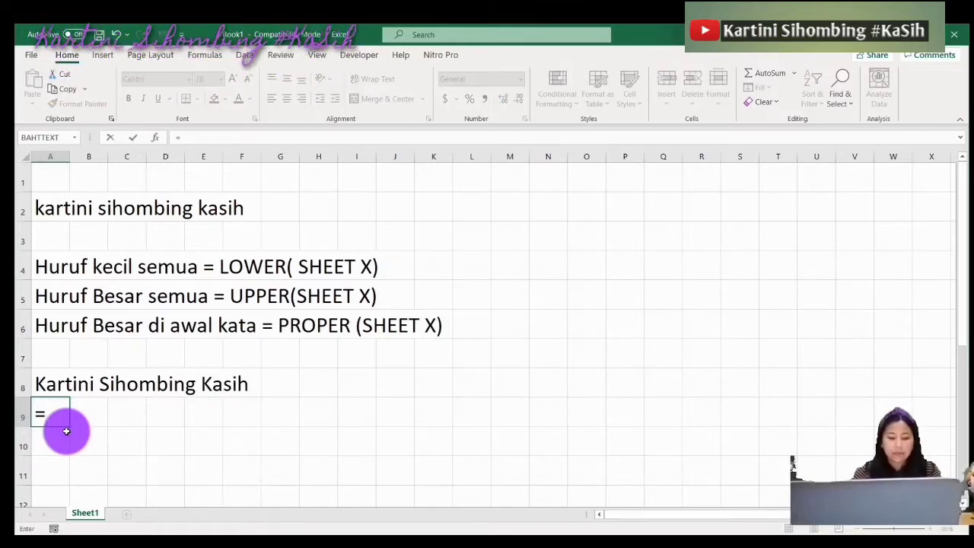
pyautogui.write('loer')
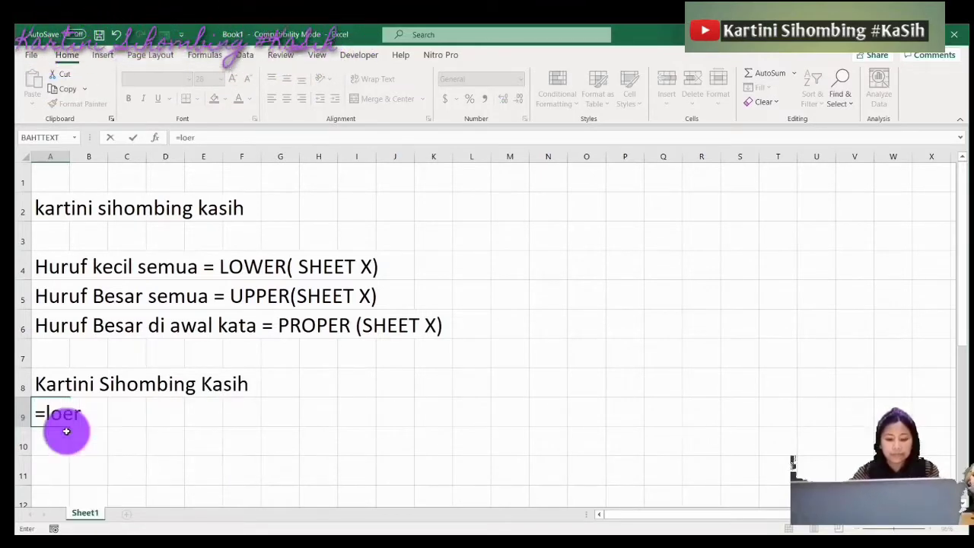
pyautogui.press('BackSpace')
pyautogui.press('BackSpace')
pyautogui.write('wer')
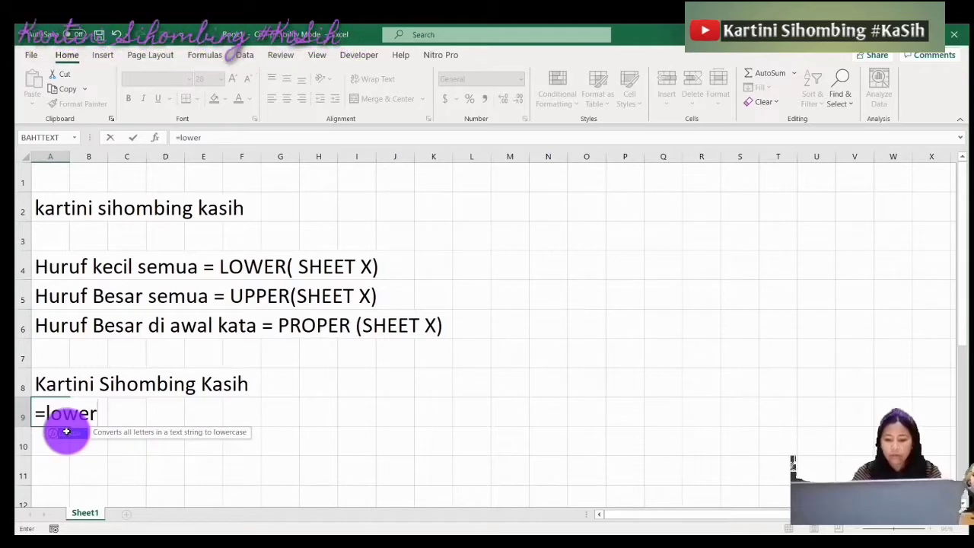
pyautogui.write('(')
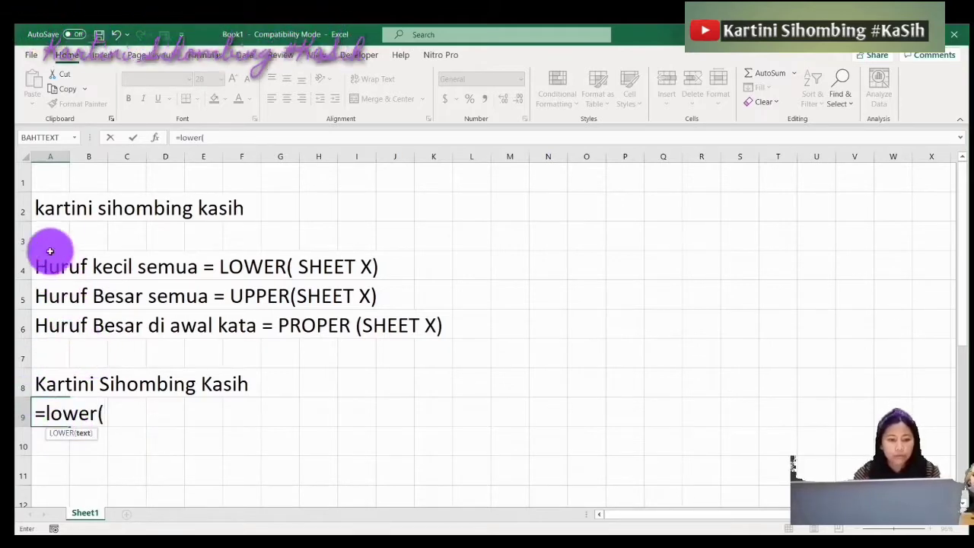
pyautogui.click(44, 207)
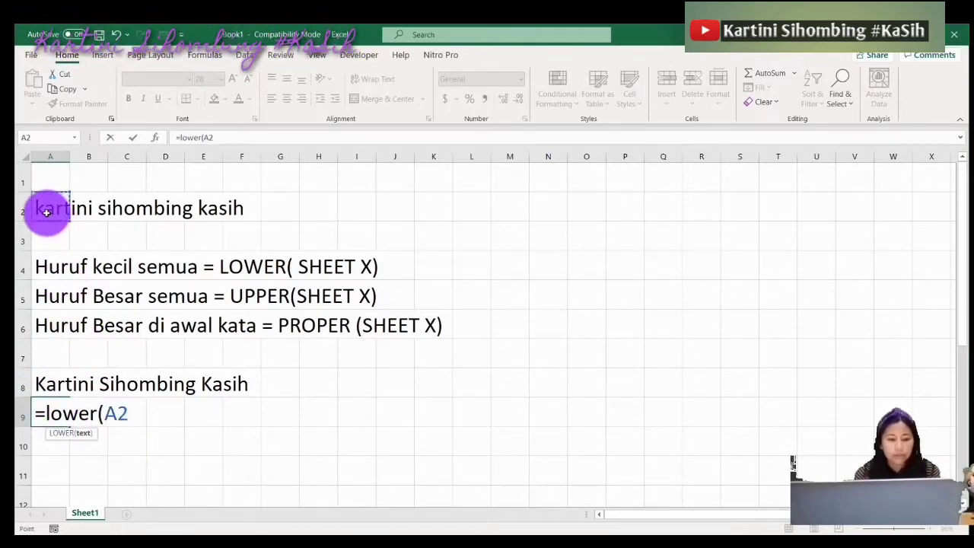
pyautogui.click(43, 386)
pyautogui.press('Return')
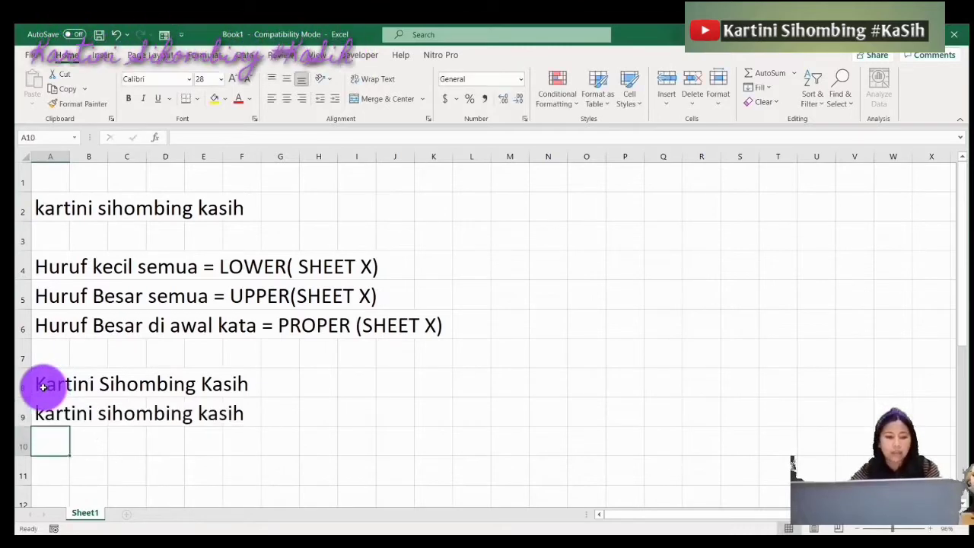
pyautogui.click(50, 420)
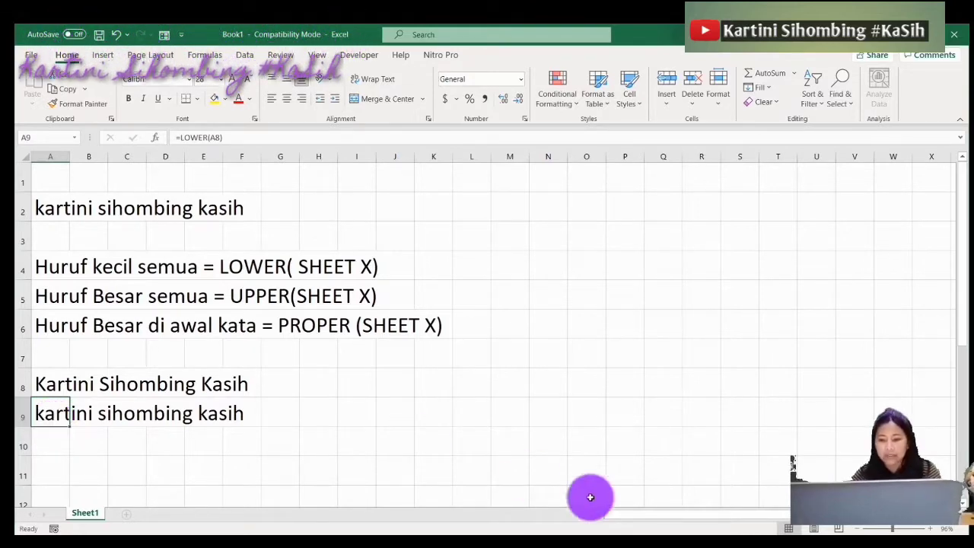
# Select P8:T10 and apply All Borders to every cell.
pyautogui.moveTo(633, 385); pyautogui.dragTo(774, 452)
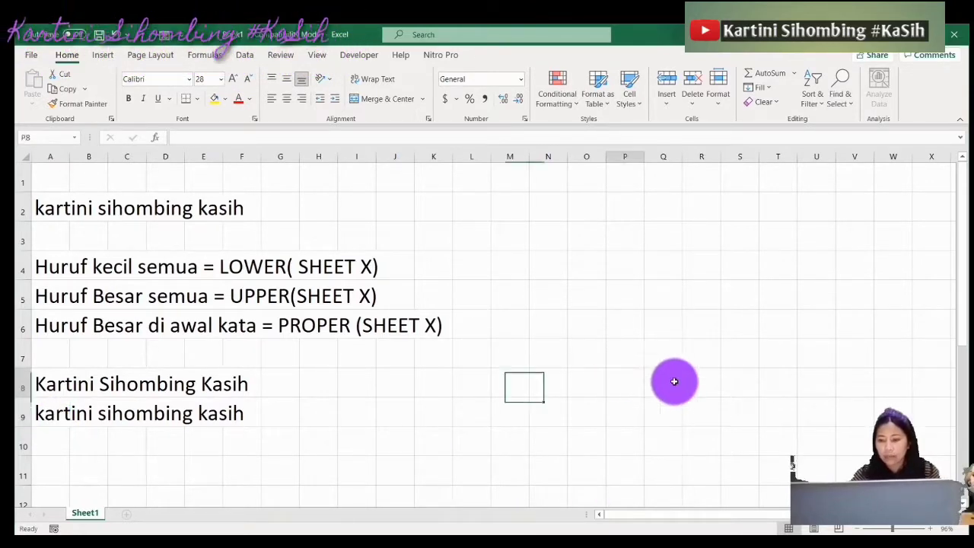
pyautogui.click(777, 467)
pyautogui.click(625, 378)
pyautogui.moveTo(625, 378); pyautogui.dragTo(772, 441)
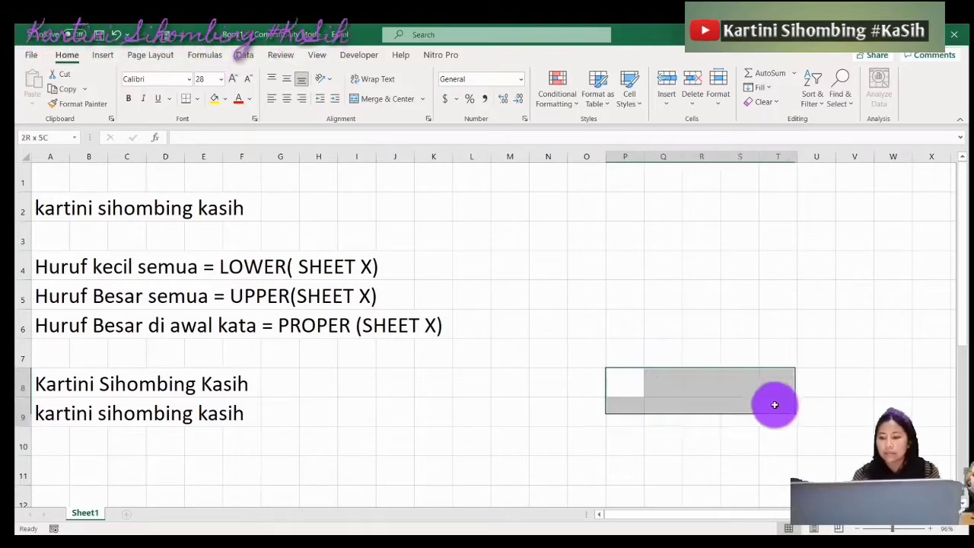
pyautogui.click(194, 98)
pyautogui.click(211, 230)
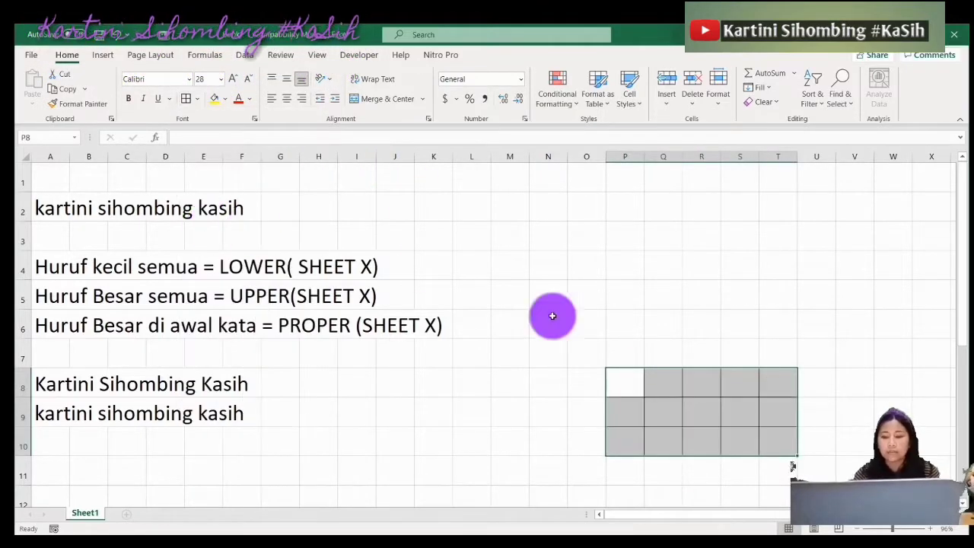
pyautogui.click(630, 388)
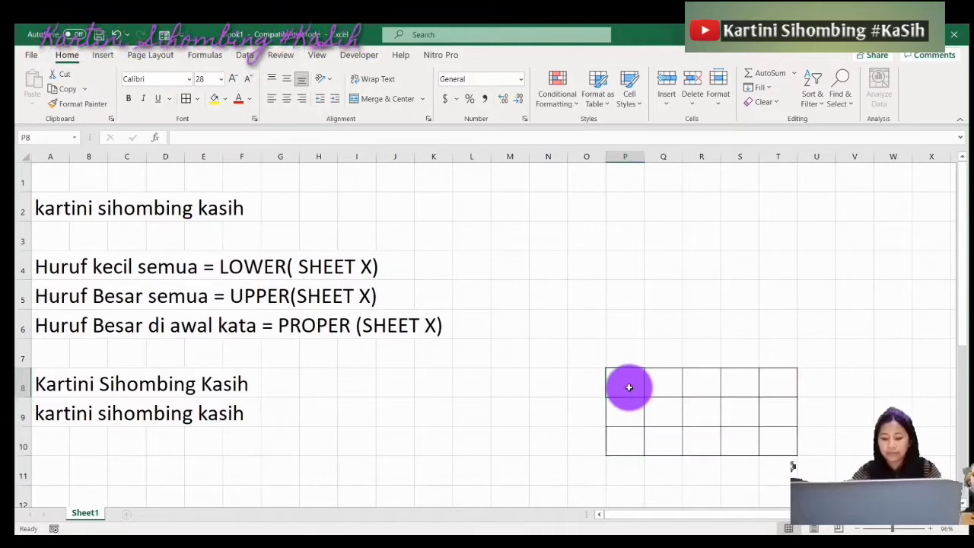
pyautogui.press('super+Tab')
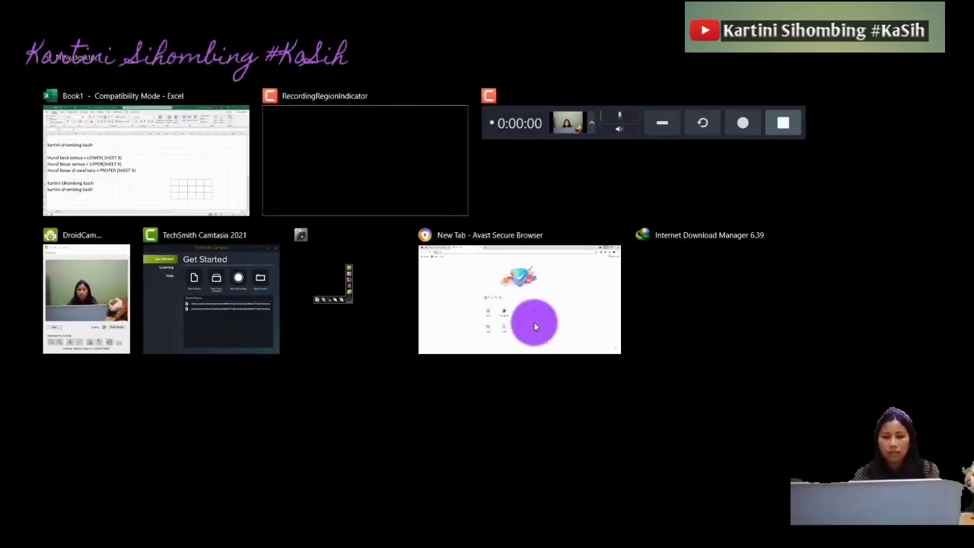
pyautogui.click(105, 174)
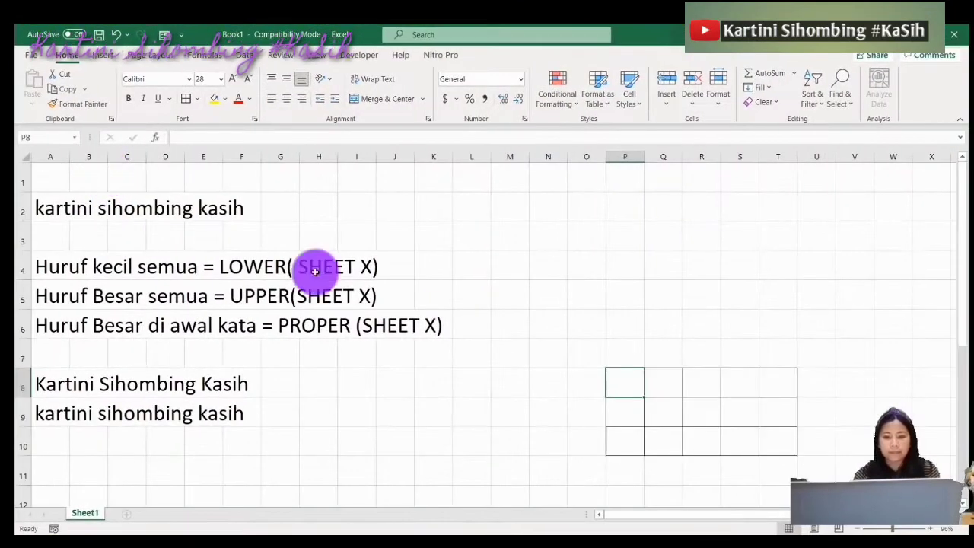
# Add the header 'Nama' in P8, widen column P, and delete columns Q–T.
pyautogui.write('N')
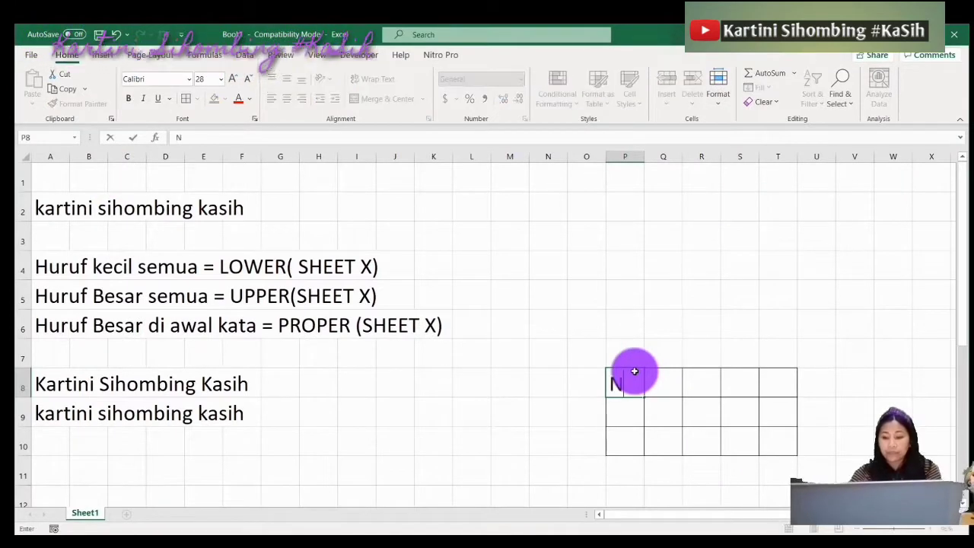
pyautogui.write('ama')
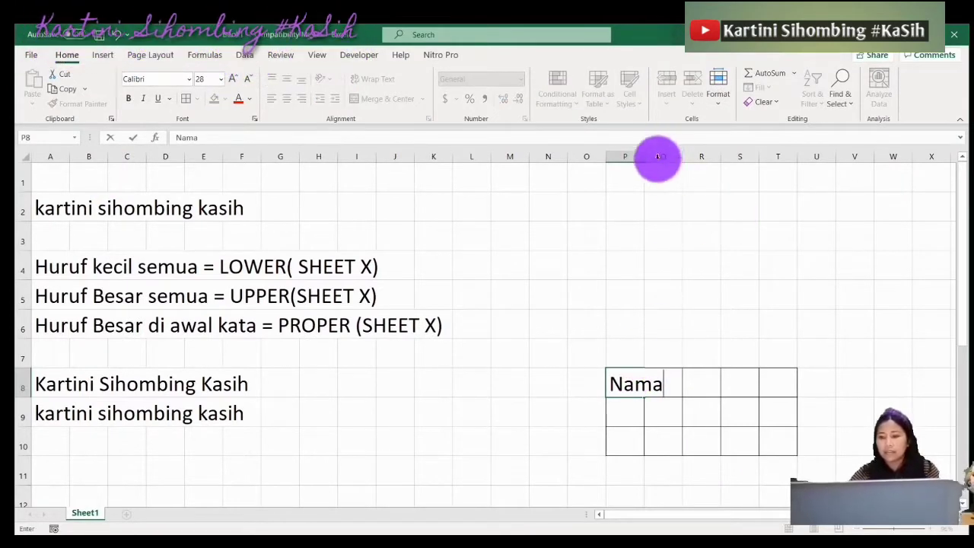
pyautogui.click(642, 157)
pyautogui.moveTo(644, 157); pyautogui.dragTo(700, 165)
pyautogui.click(714, 388)
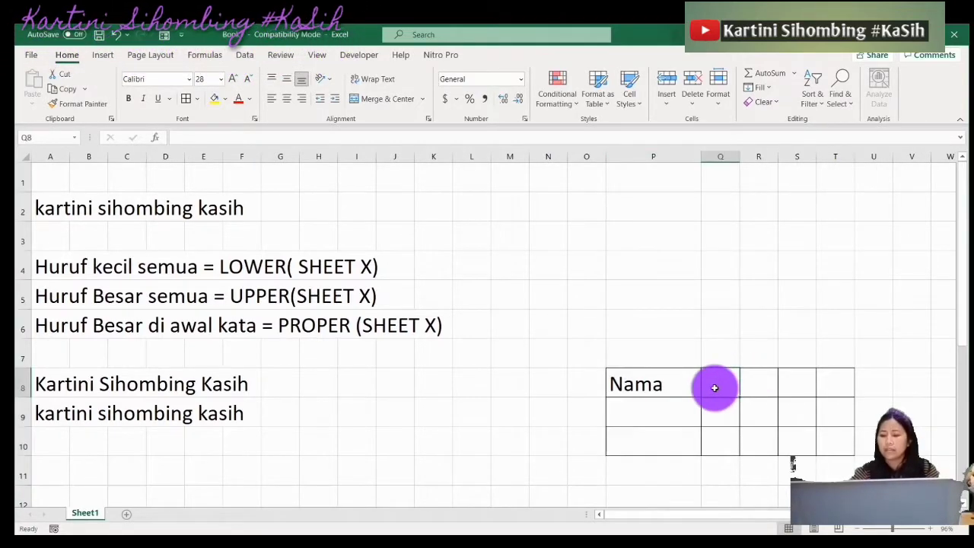
pyautogui.moveTo(724, 154)
pyautogui.mouseDown()
pyautogui.moveTo(835, 176)
pyautogui.moveTo(830, 163)
pyautogui.mouseUp()
pyautogui.rightClick(833, 157)
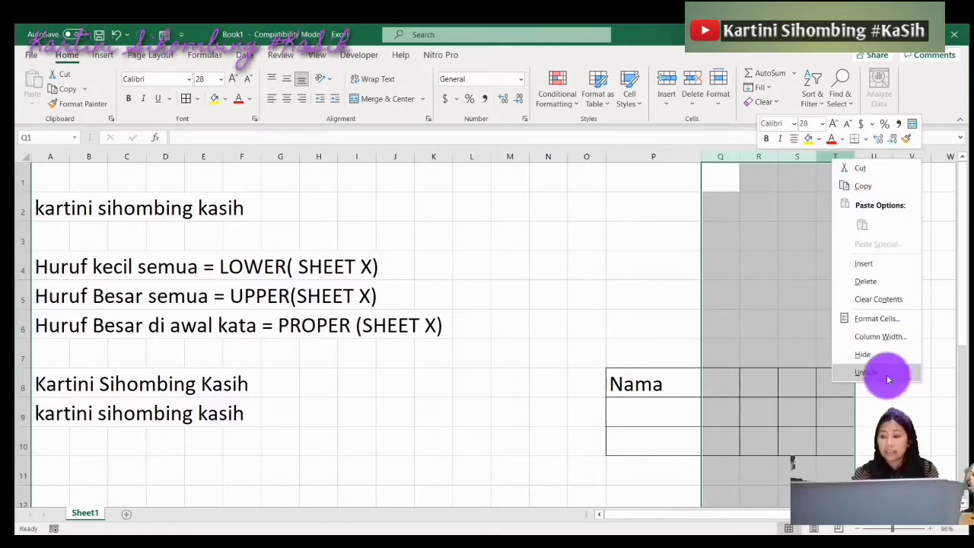
pyautogui.click(868, 281)
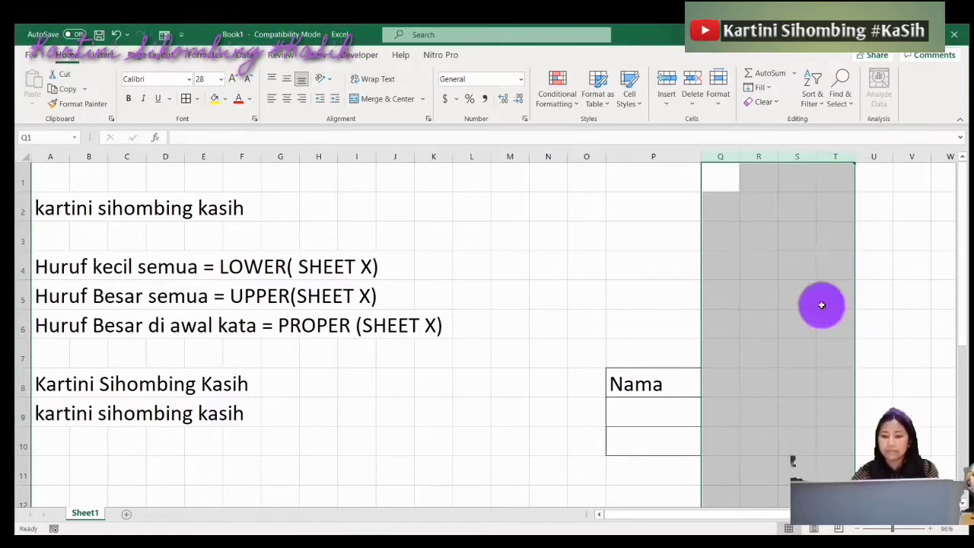
# Copy the lowercase name from A9 for pasting into P9.
pyautogui.moveTo(581, 539)
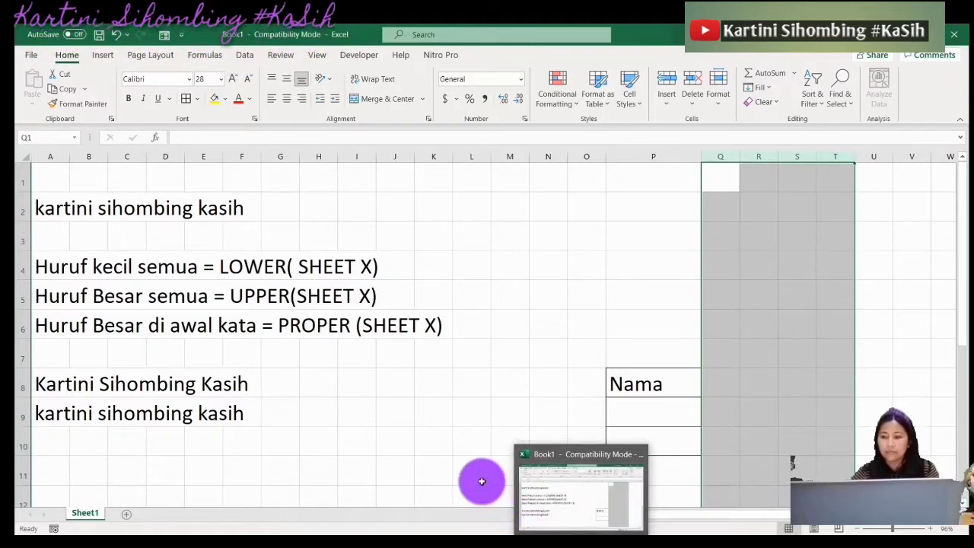
pyautogui.click(507, 449)
pyautogui.click(626, 410)
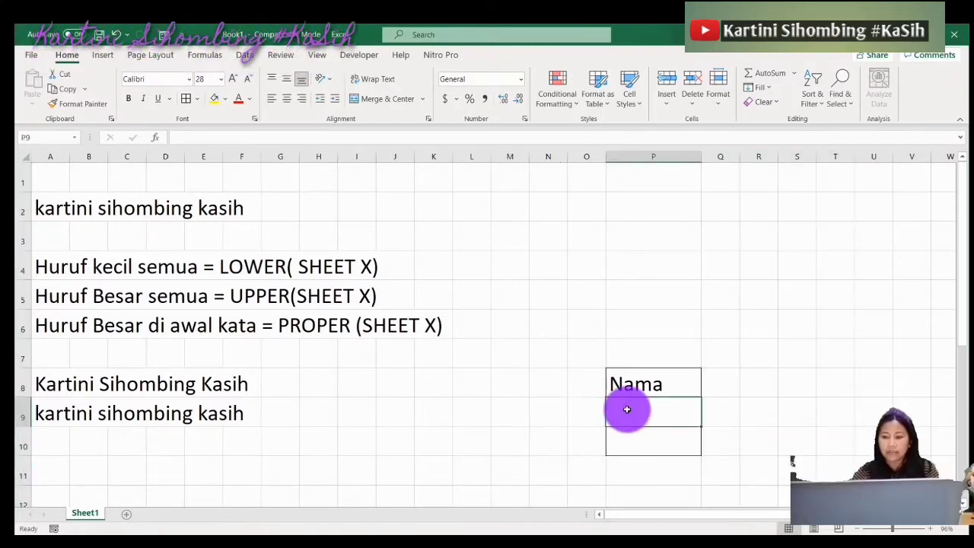
pyautogui.click(42, 411)
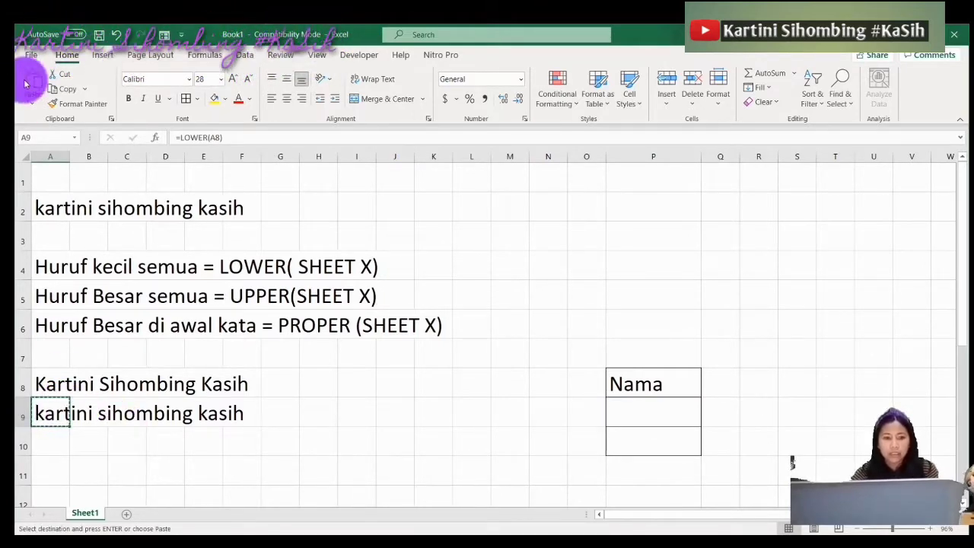
pyautogui.click(628, 415)
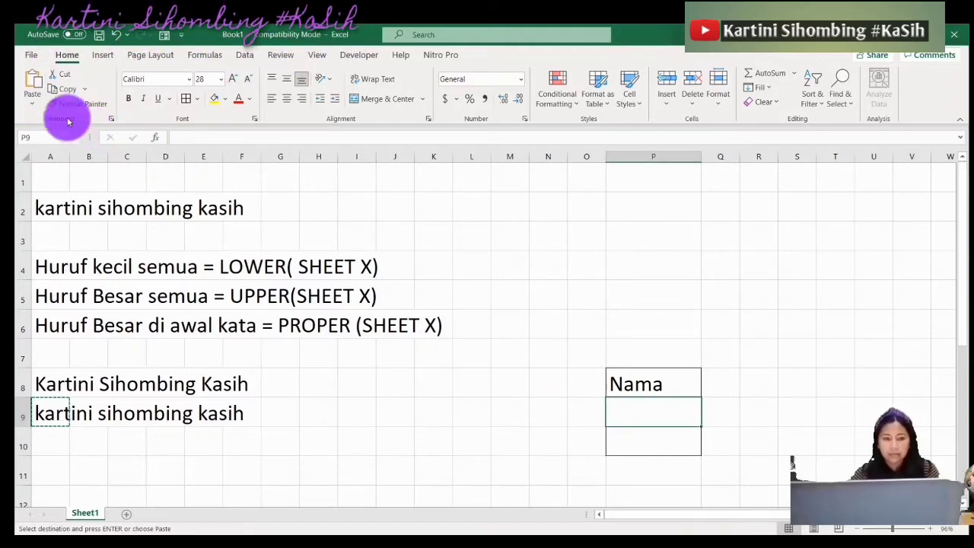
pyautogui.click(30, 102)
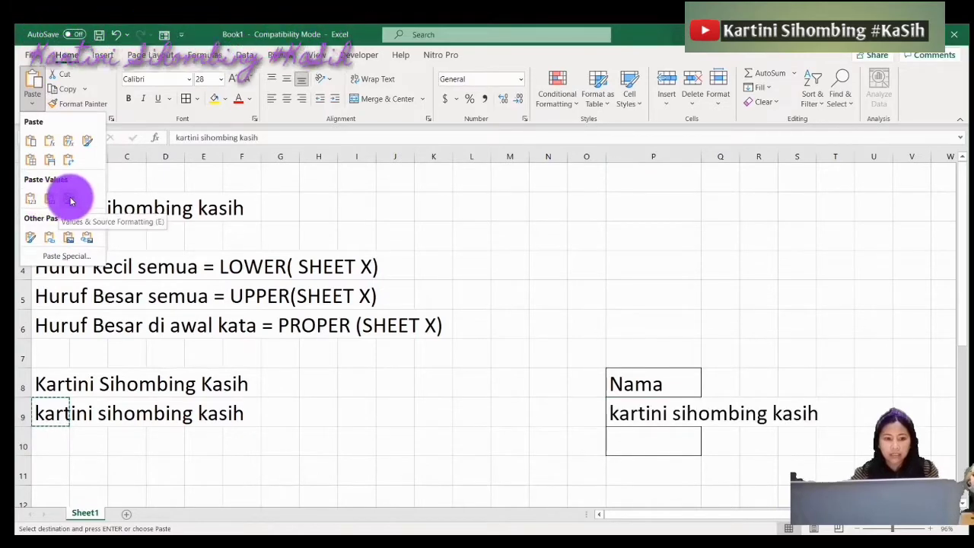
# Paste A9's value into P9, end copy mode, and widen column P to fit.
pyautogui.click(32, 199)
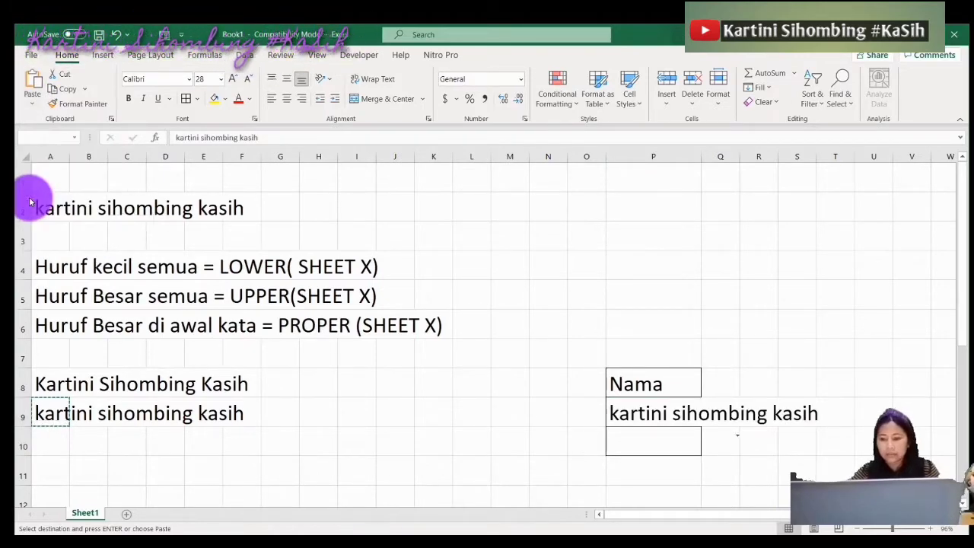
pyautogui.click(632, 448)
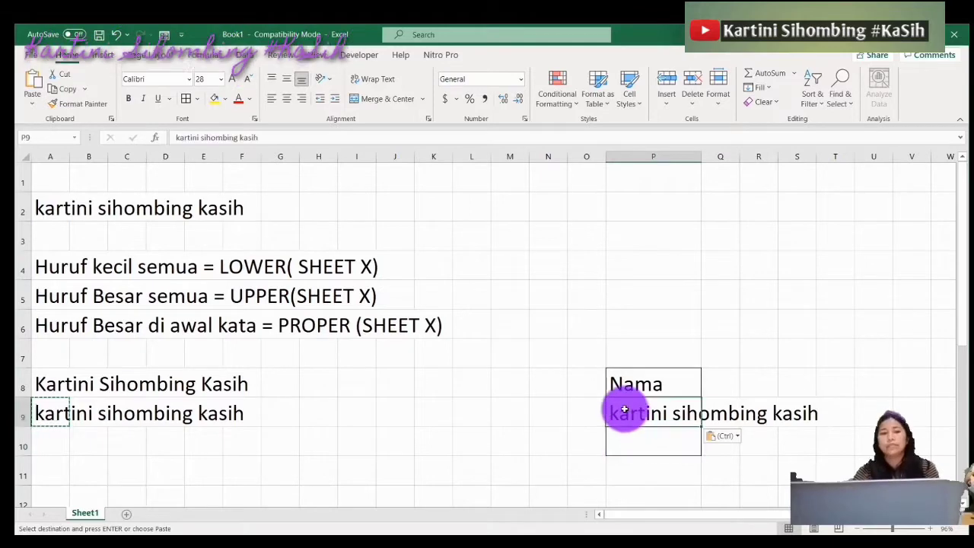
pyautogui.press('Escape')
pyautogui.click(628, 411)
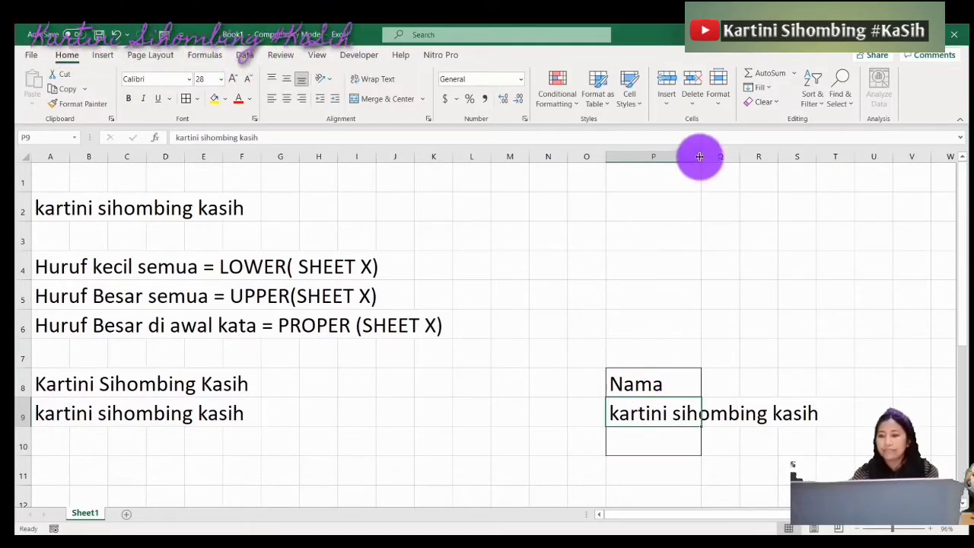
pyautogui.moveTo(701, 156); pyautogui.dragTo(840, 210)
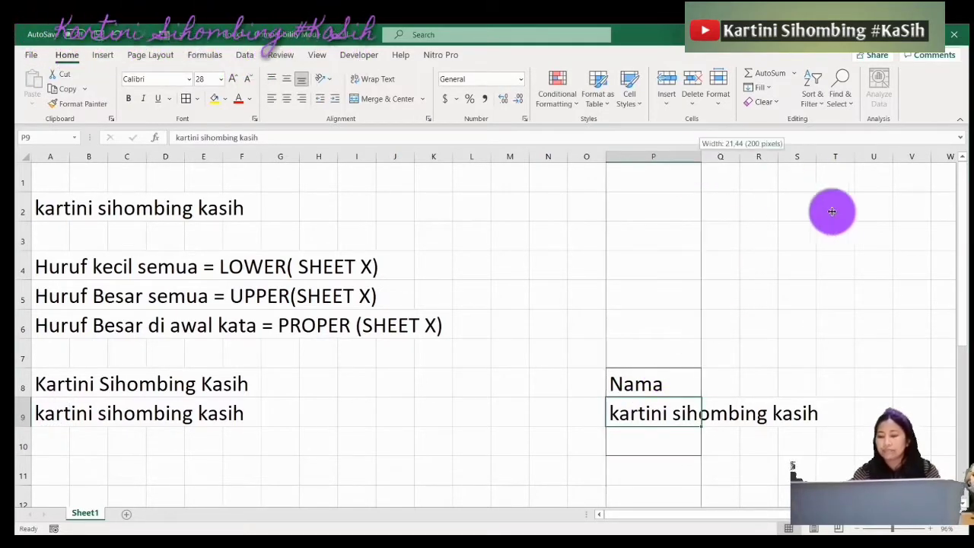
pyautogui.click(650, 448)
pyautogui.click(49, 430)
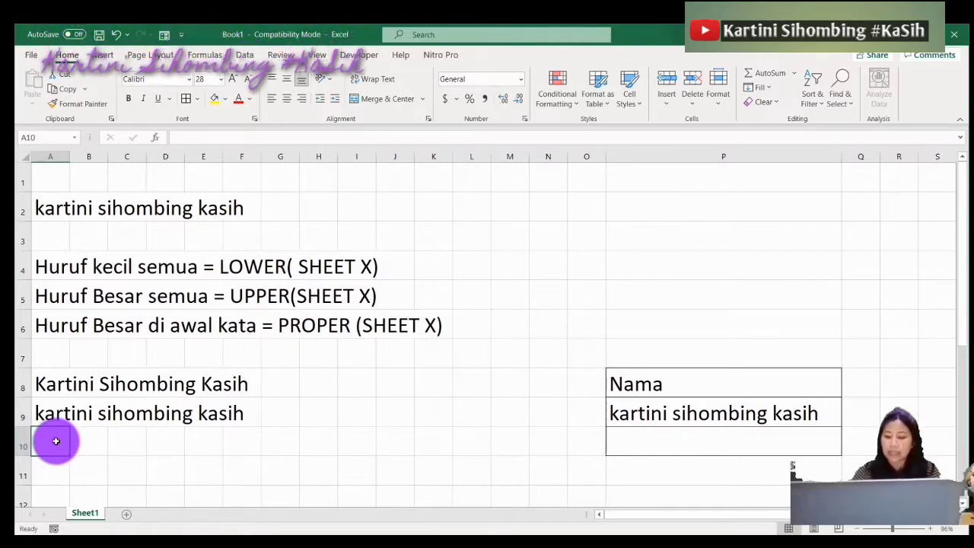
# Enter =UPPER(A8) in A10 to show the name in all capitals.
pyautogui.write('=upper')
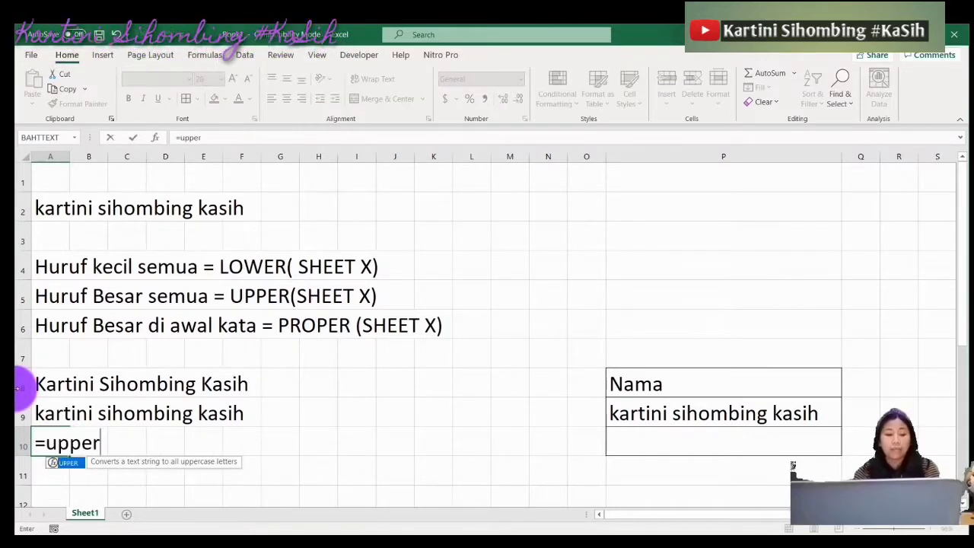
pyautogui.write('(')
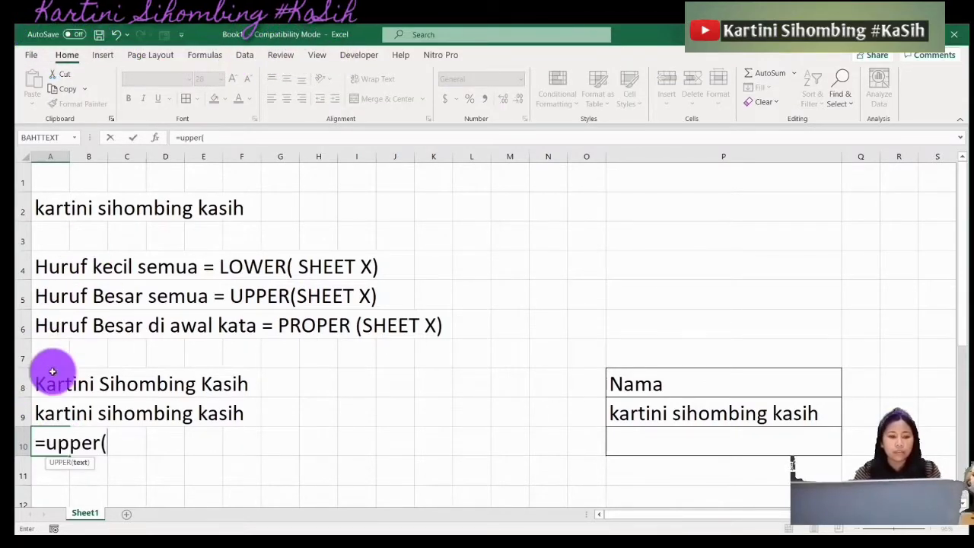
pyautogui.click(39, 386)
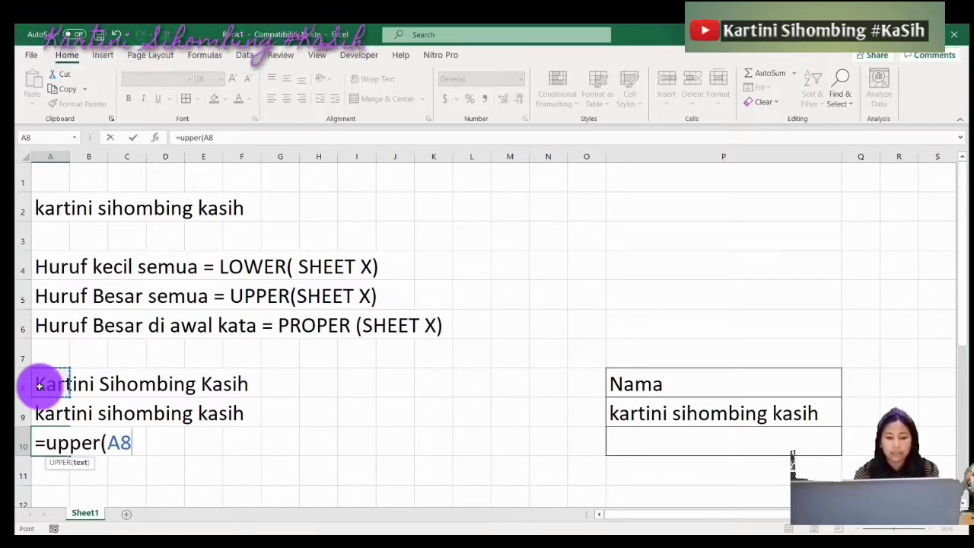
pyautogui.press('Return')
pyautogui.click(48, 441)
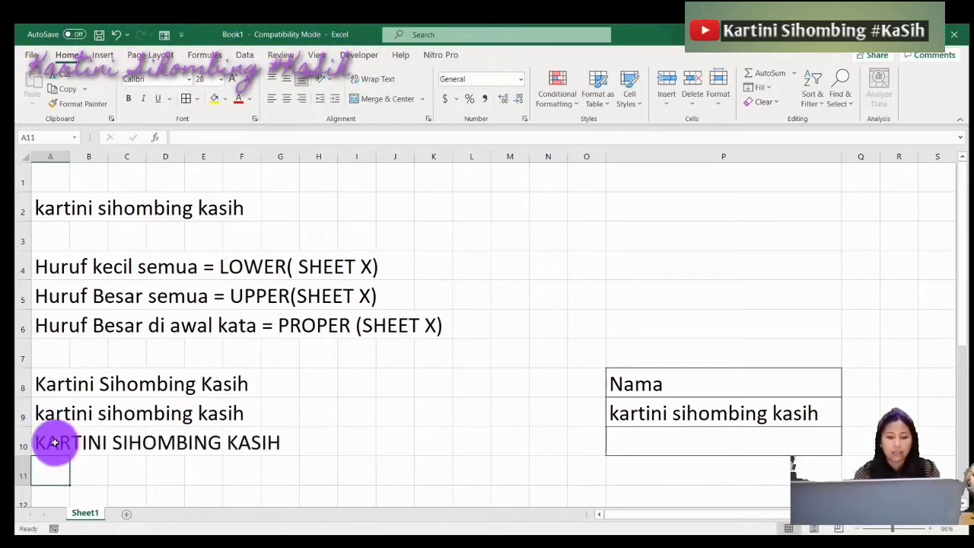
pyautogui.click(629, 438)
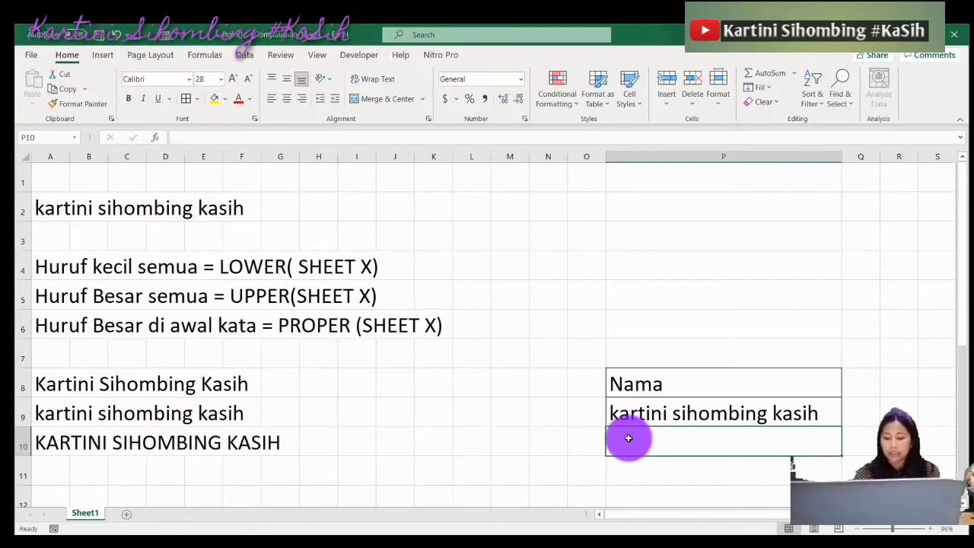
pyautogui.click(39, 445)
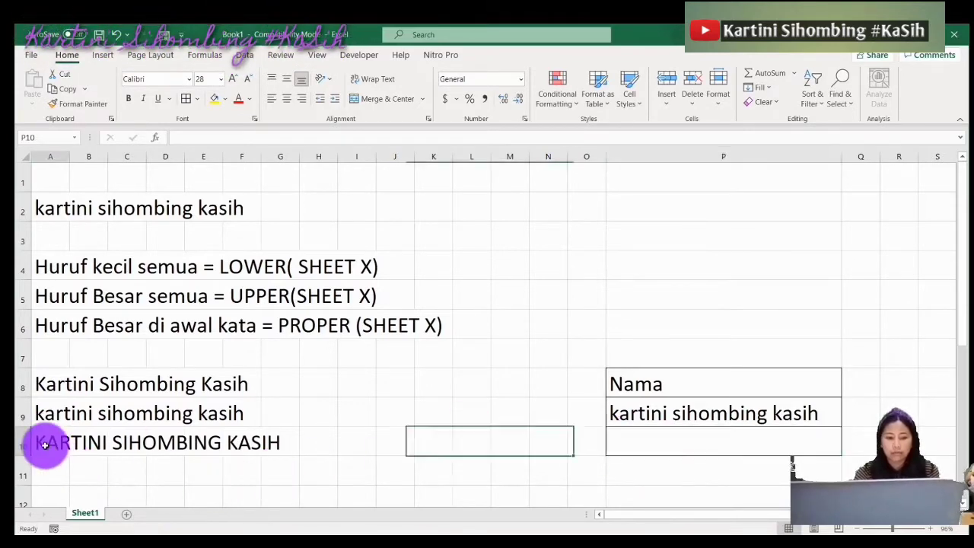
pyautogui.click(654, 443)
pyautogui.click(33, 99)
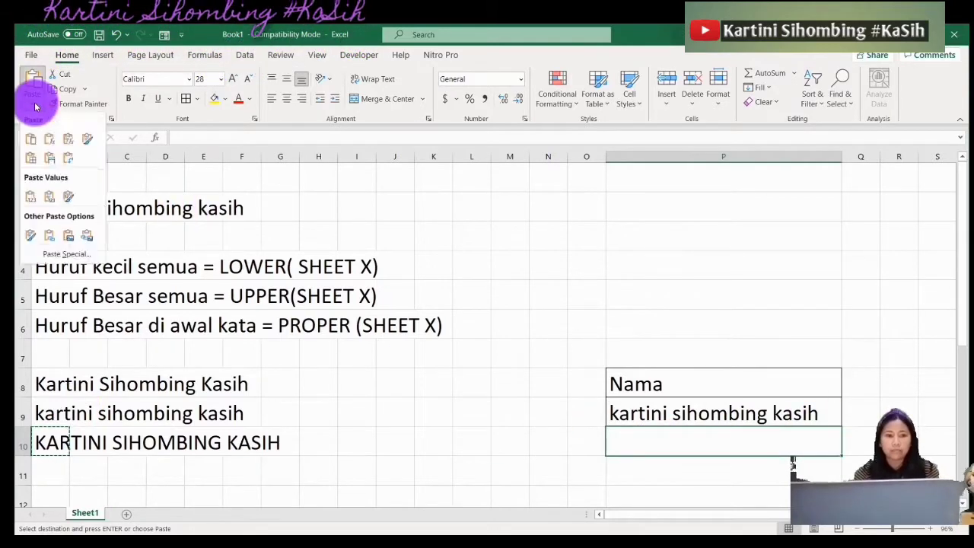
pyautogui.click(36, 192)
pyautogui.click(36, 188)
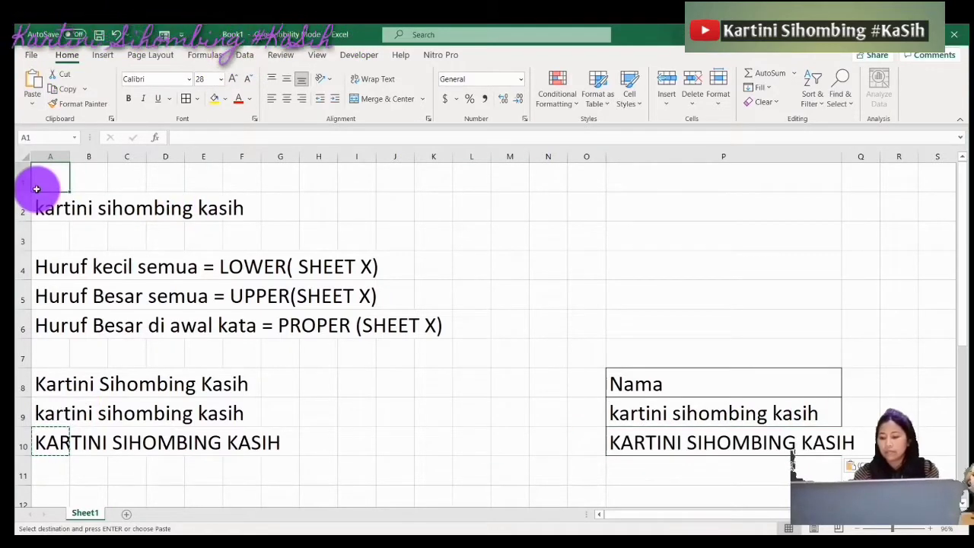
pyautogui.press('Return')
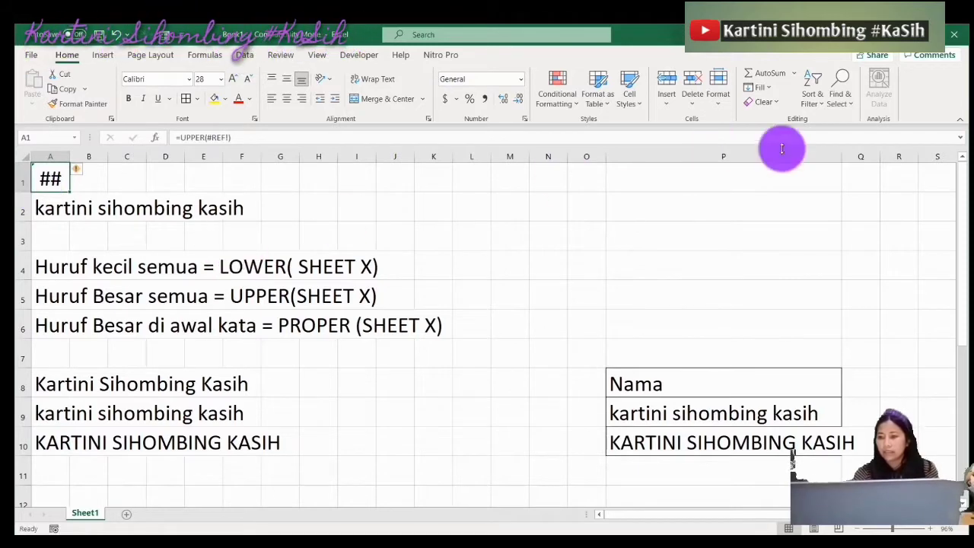
pyautogui.moveTo(842, 159); pyautogui.dragTo(904, 163)
pyautogui.click(50, 471)
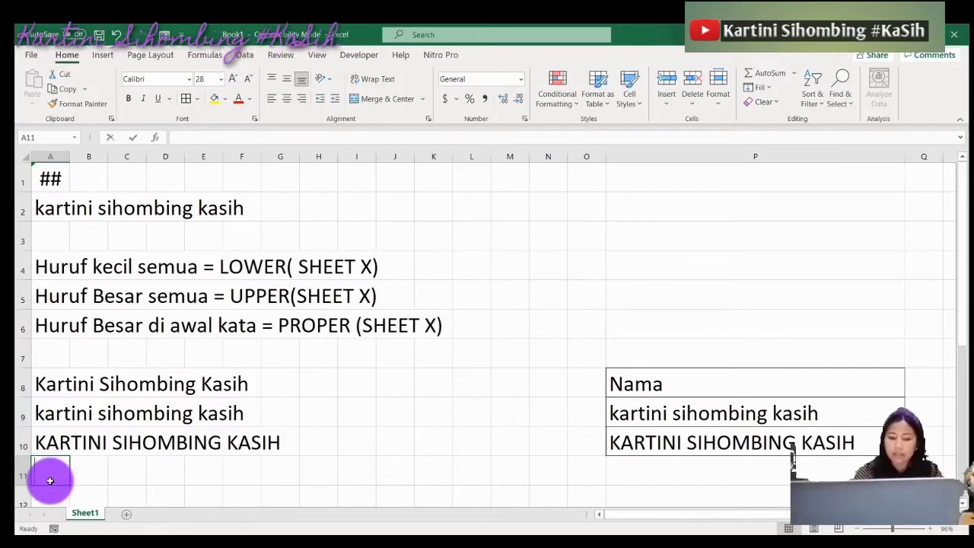
# Enter =PROPER(A8) in A11 so the name shows with each word capitalised.
pyautogui.write('=p')
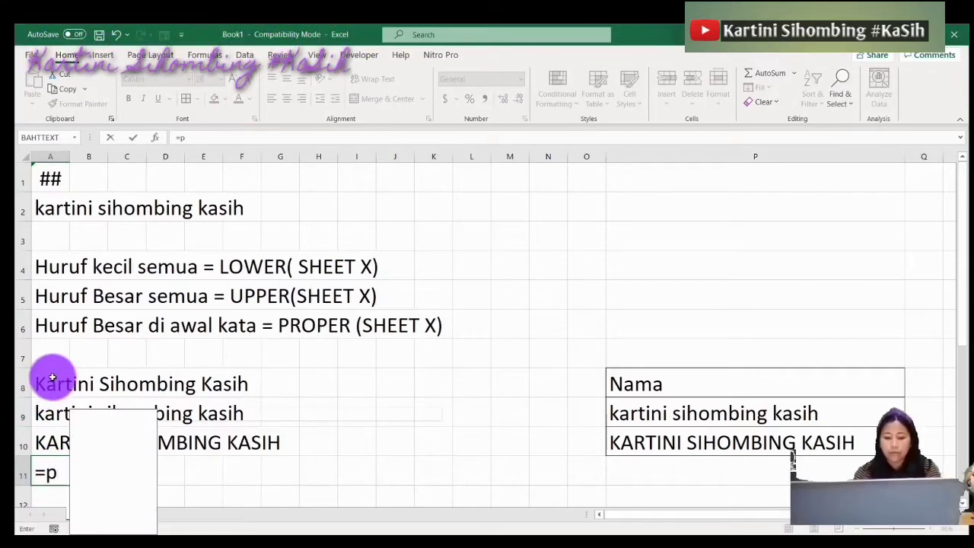
pyautogui.write('roper')
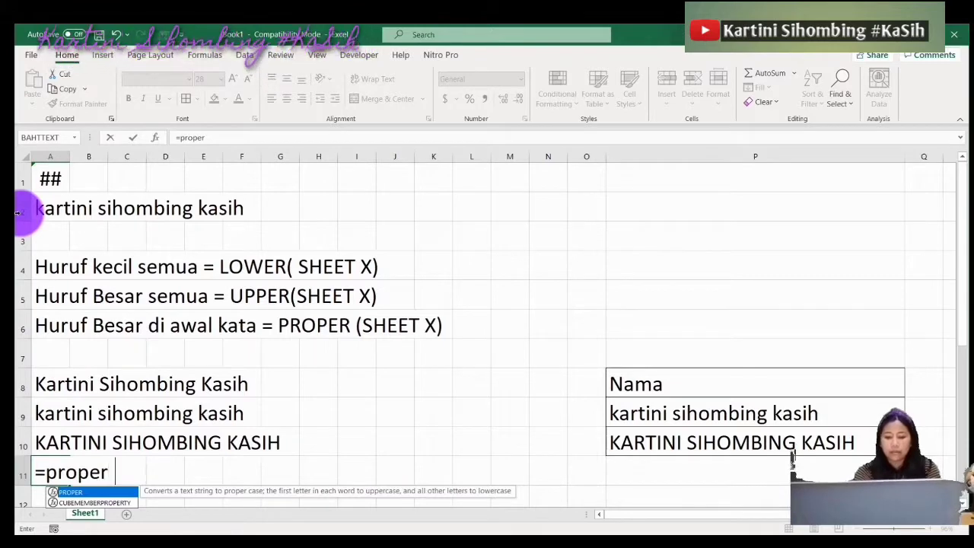
pyautogui.write('(')
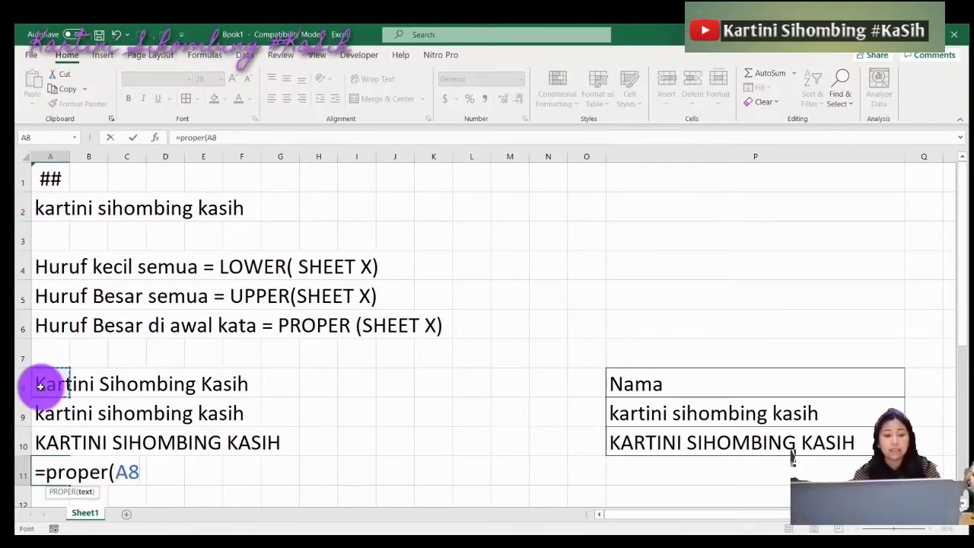
pyautogui.press('Return')
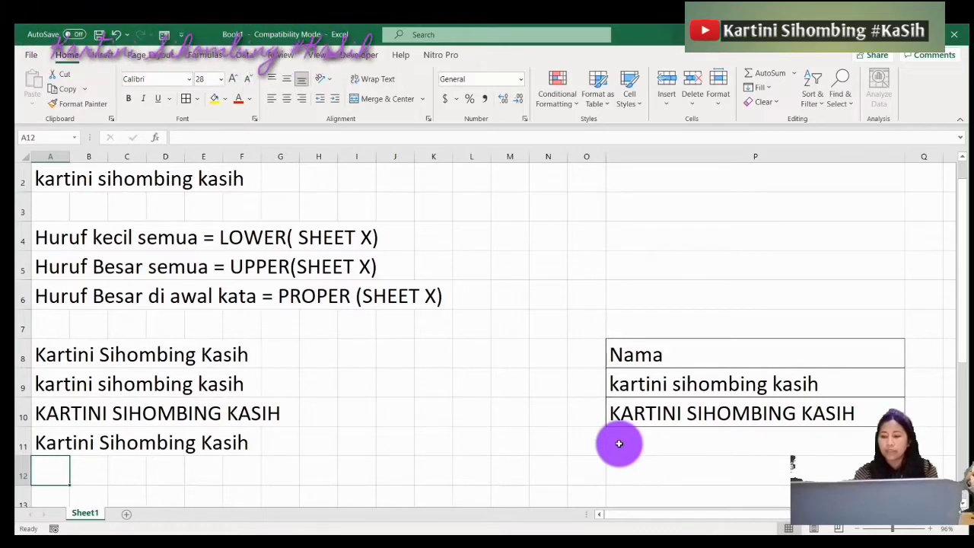
pyautogui.click(619, 444)
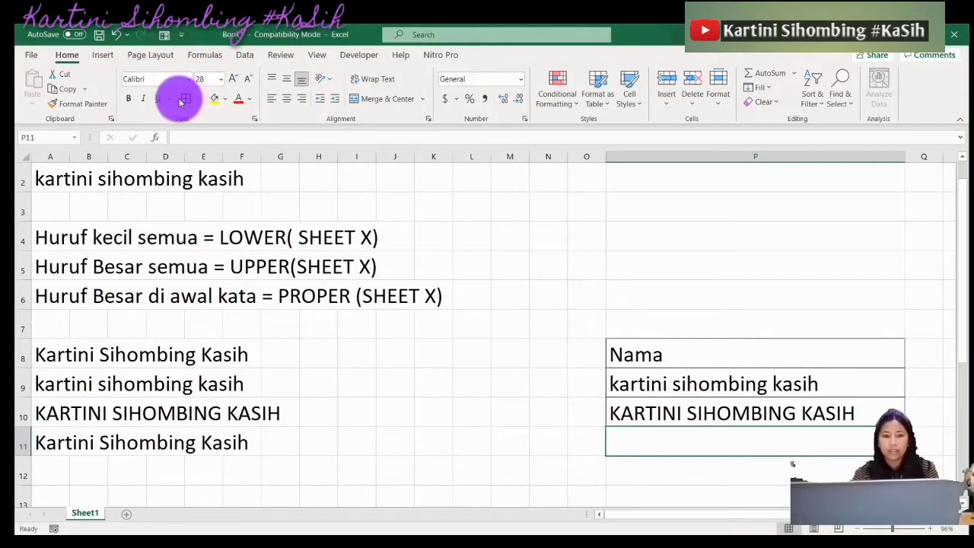
# Copy the proper-case name from A11 and paste it into P11 as a plain value.
pyautogui.click(562, 470)
pyautogui.click(660, 448)
pyautogui.write('=')
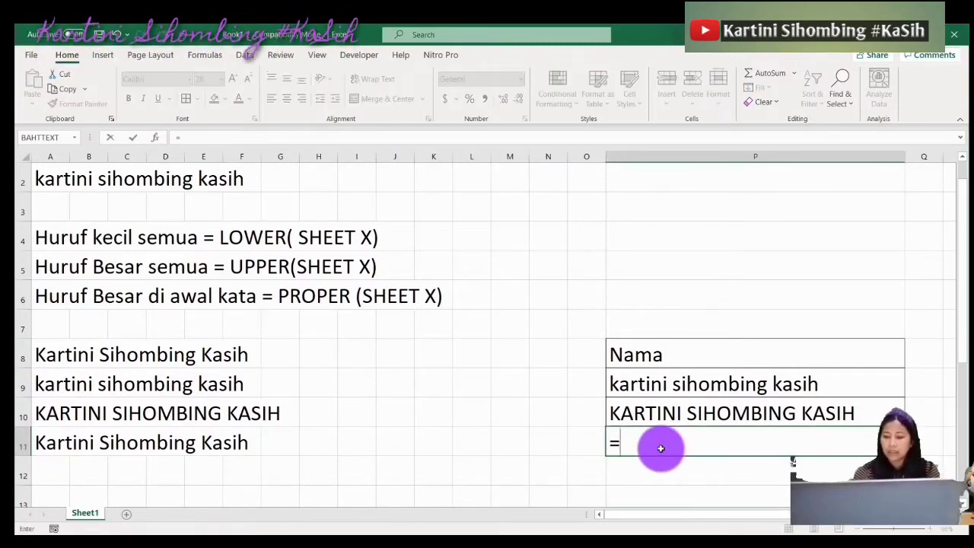
pyautogui.press('BackSpace')
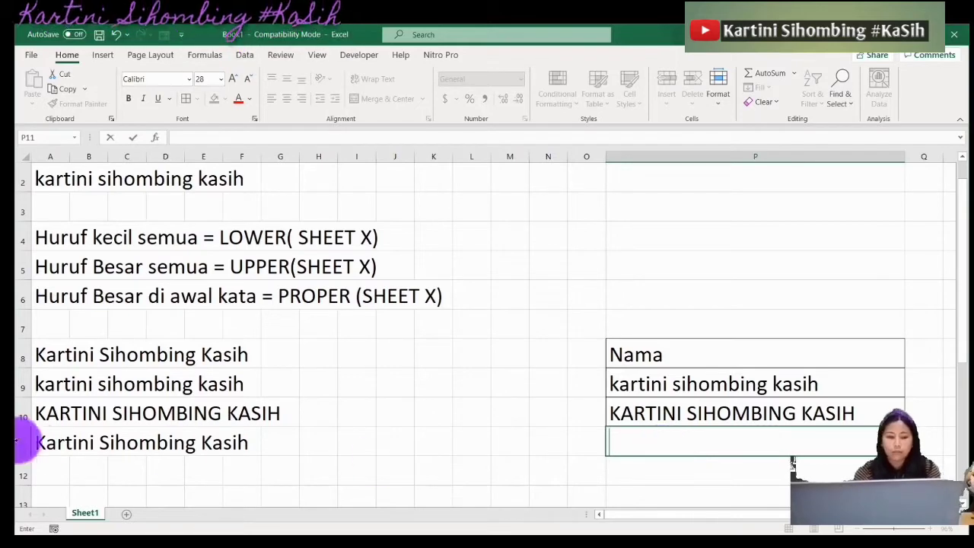
pyautogui.click(46, 446)
pyautogui.hotkey('ctrl', 'c')
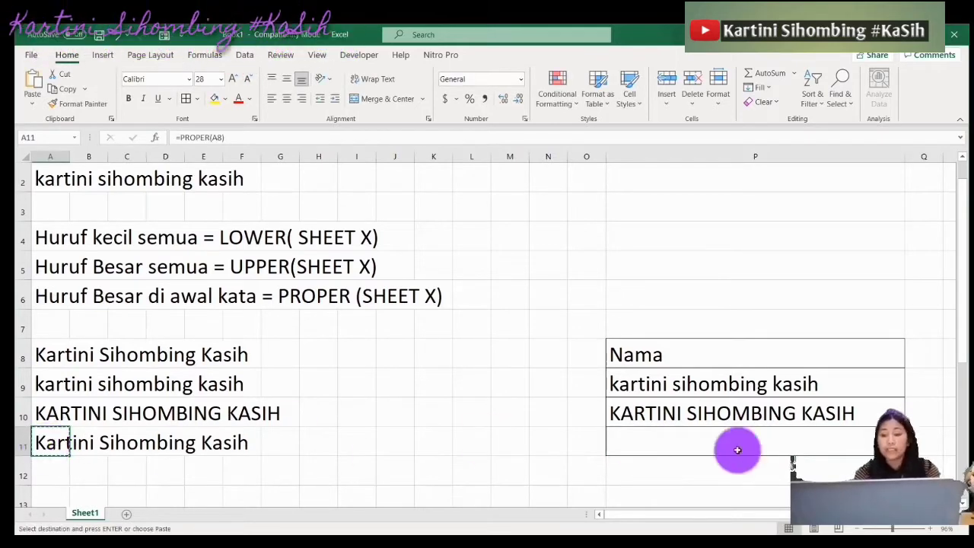
pyautogui.click(650, 434)
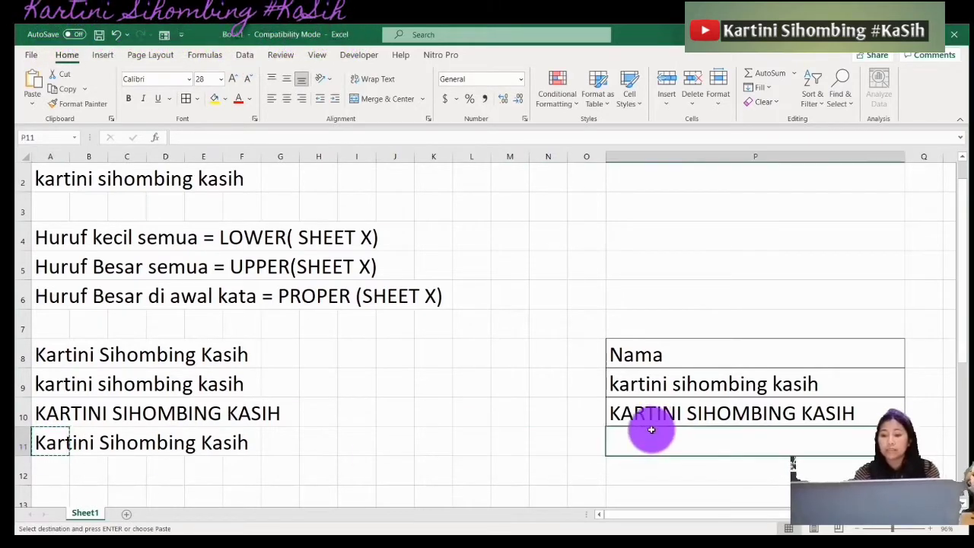
pyautogui.click(32, 104)
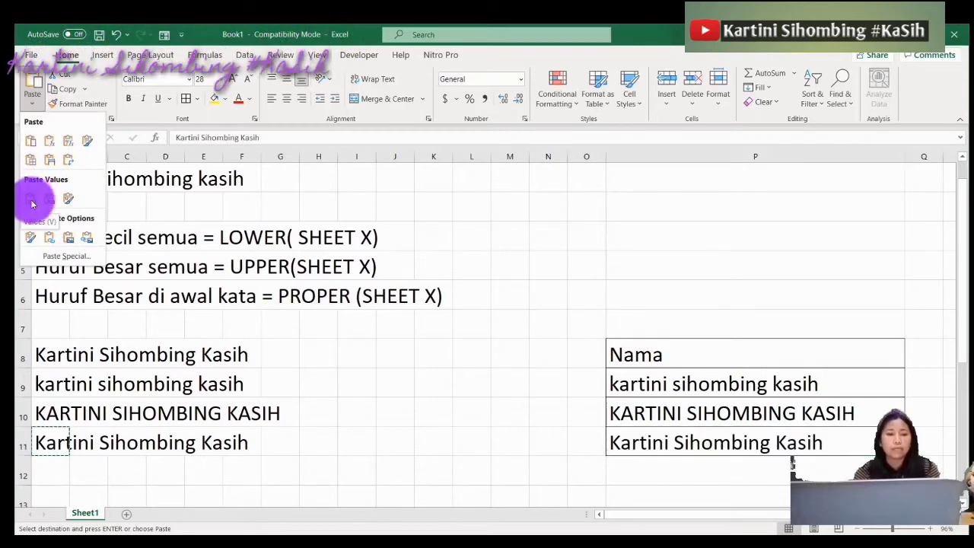
pyautogui.click(31, 200)
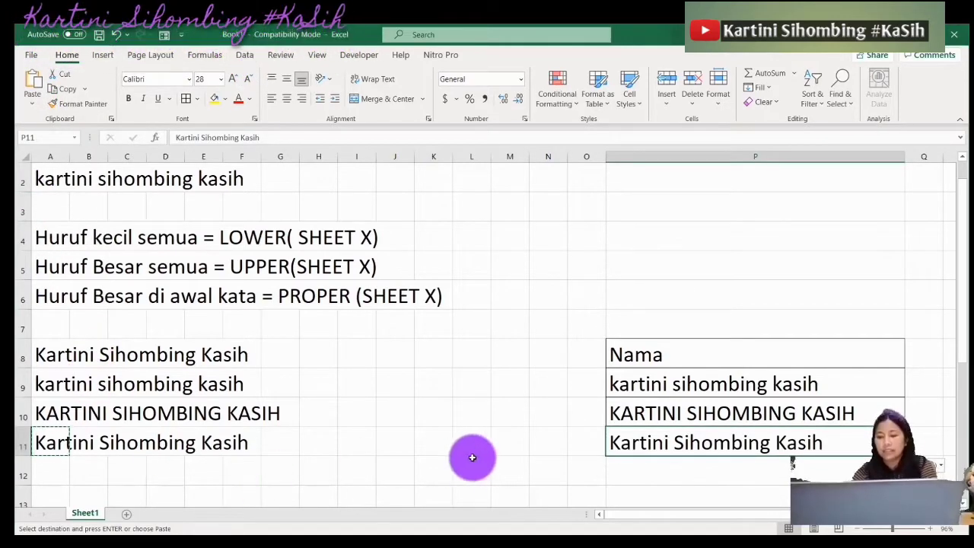
# Review the finished Nama table, confirm P11 holds text, and check the LOWER note in A4.
pyautogui.click(473, 461)
pyautogui.click(631, 442)
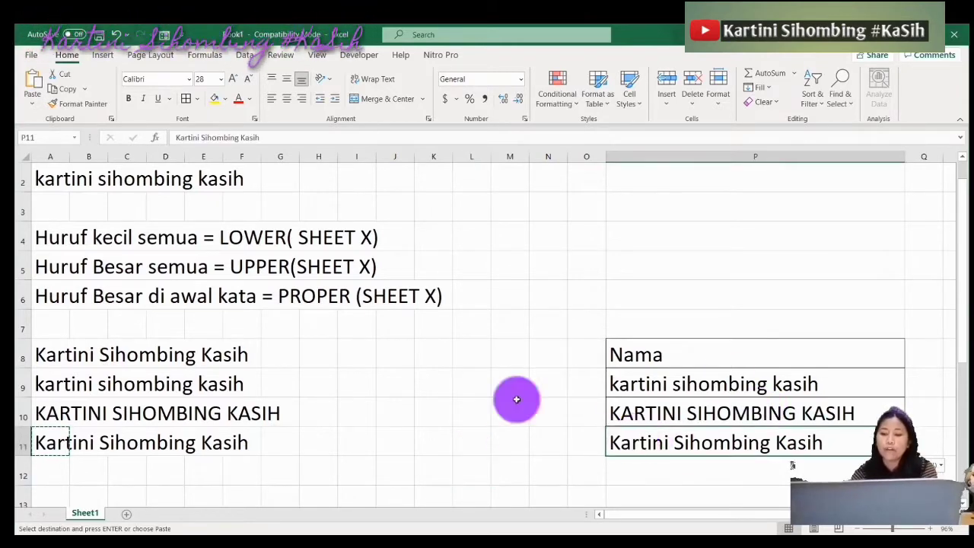
pyautogui.click(40, 238)
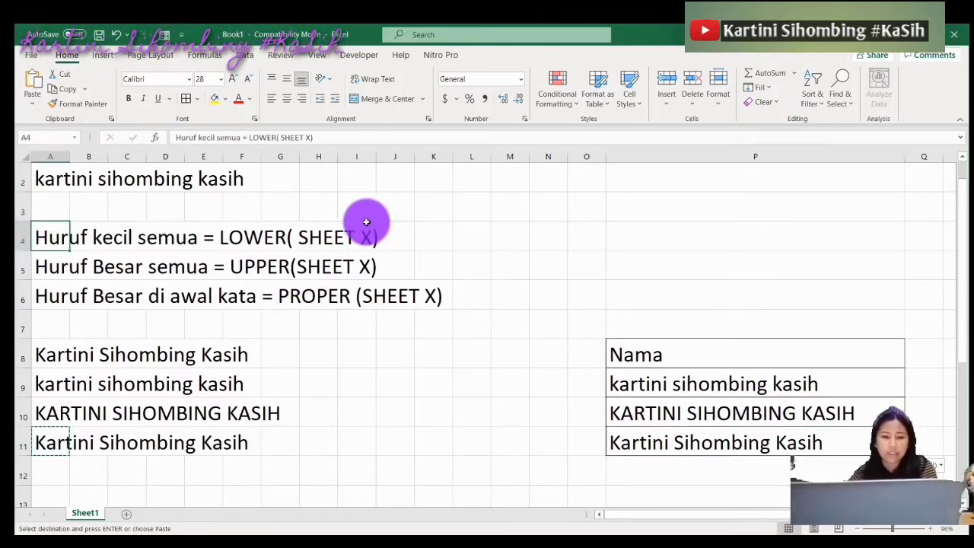
pyautogui.click(47, 268)
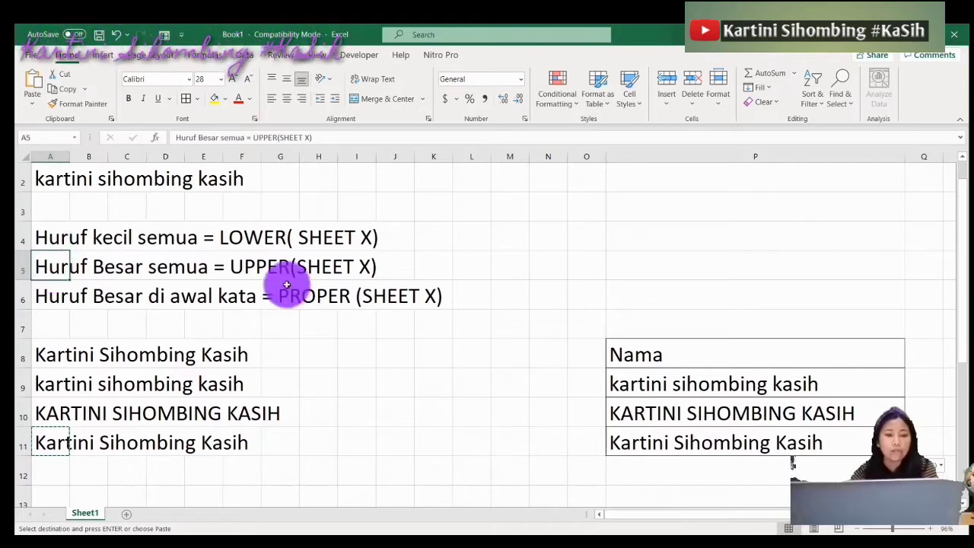
pyautogui.click(44, 299)
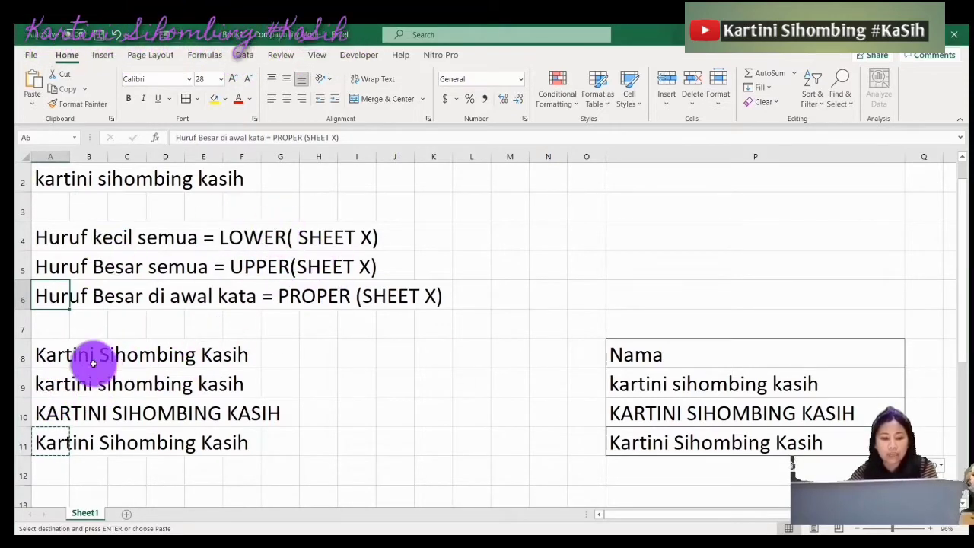
pyautogui.click(41, 385)
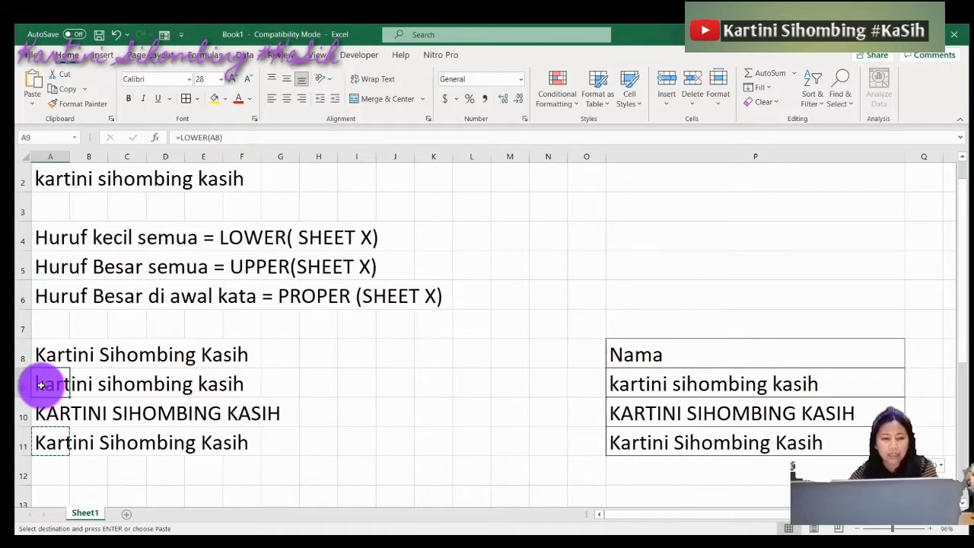
pyautogui.click(633, 416)
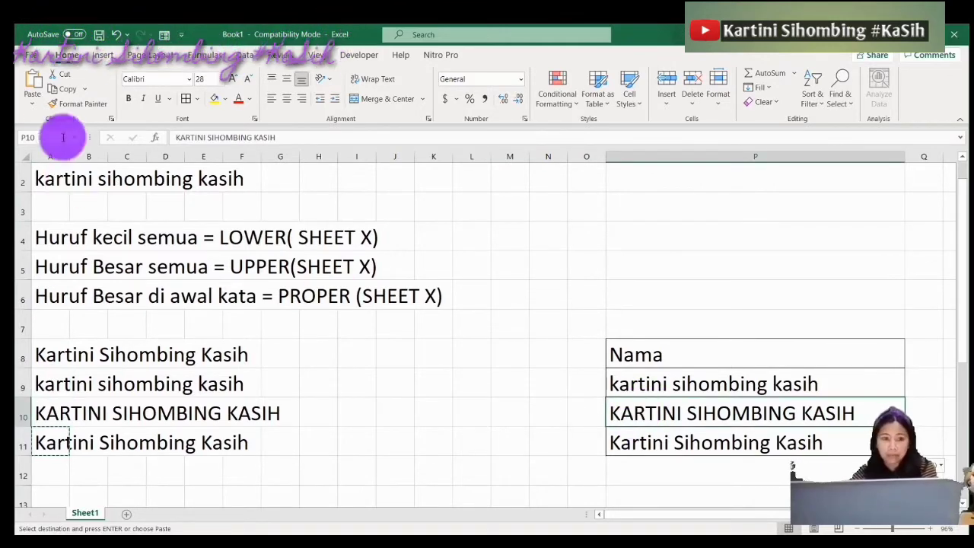
pyautogui.click(32, 102)
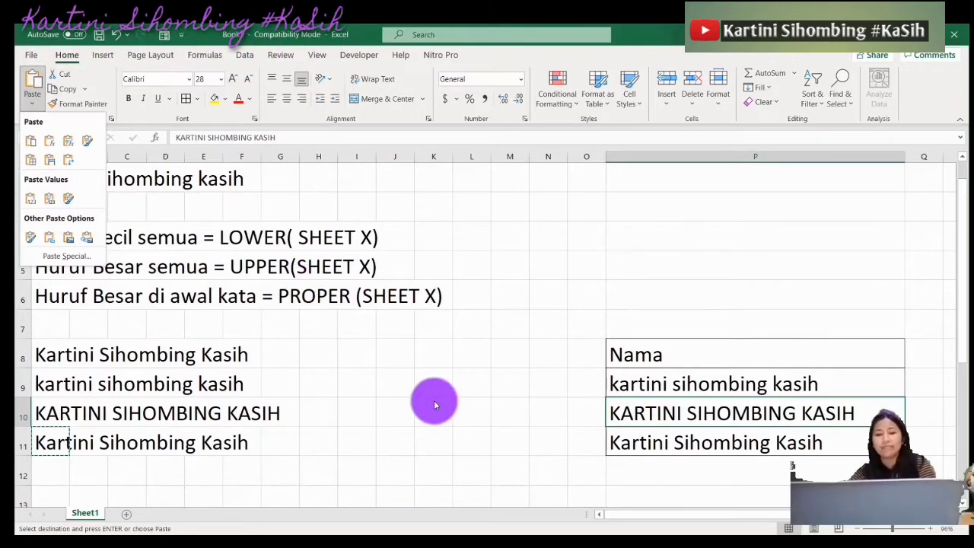
pyautogui.click(433, 401)
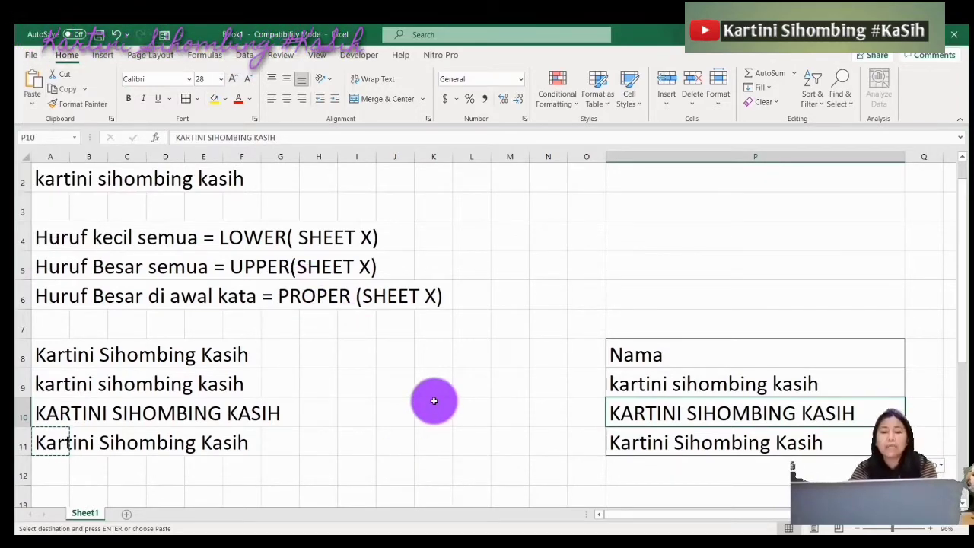